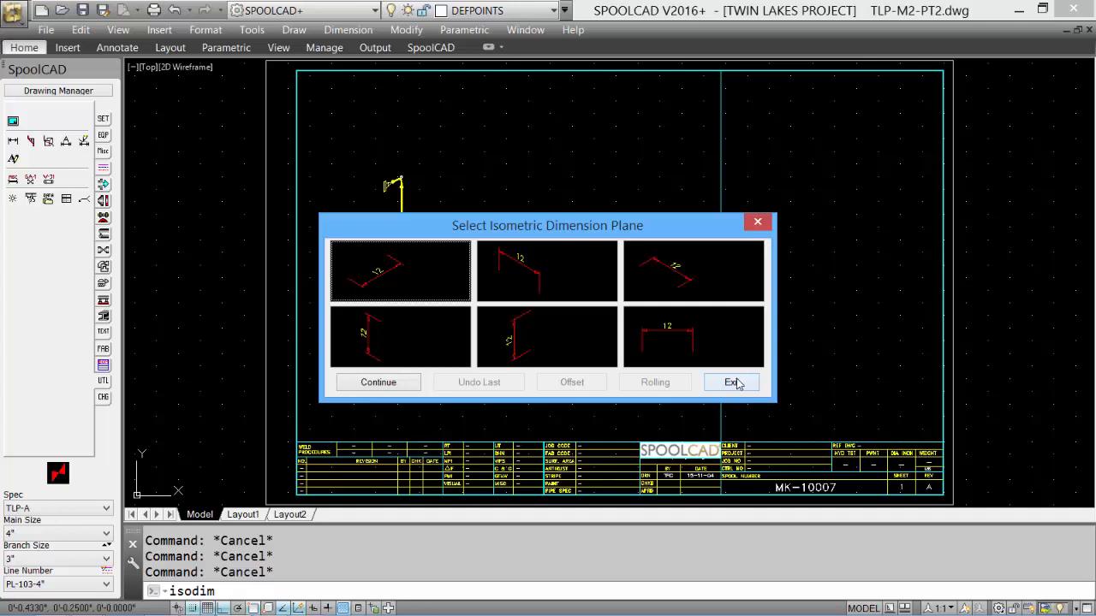
# Exit isometric dimensioning, switch to Standards Manager and review the Dimensioning Variables of the TWIN LAKES PROJECT standard.
pyautogui.click(734, 383)
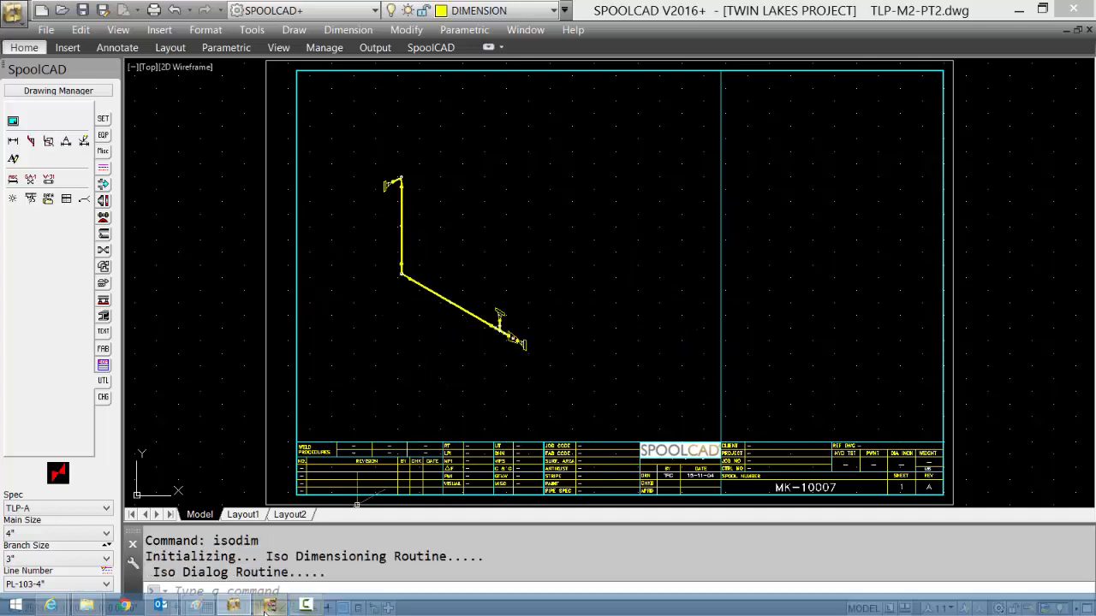
pyautogui.click(268, 606)
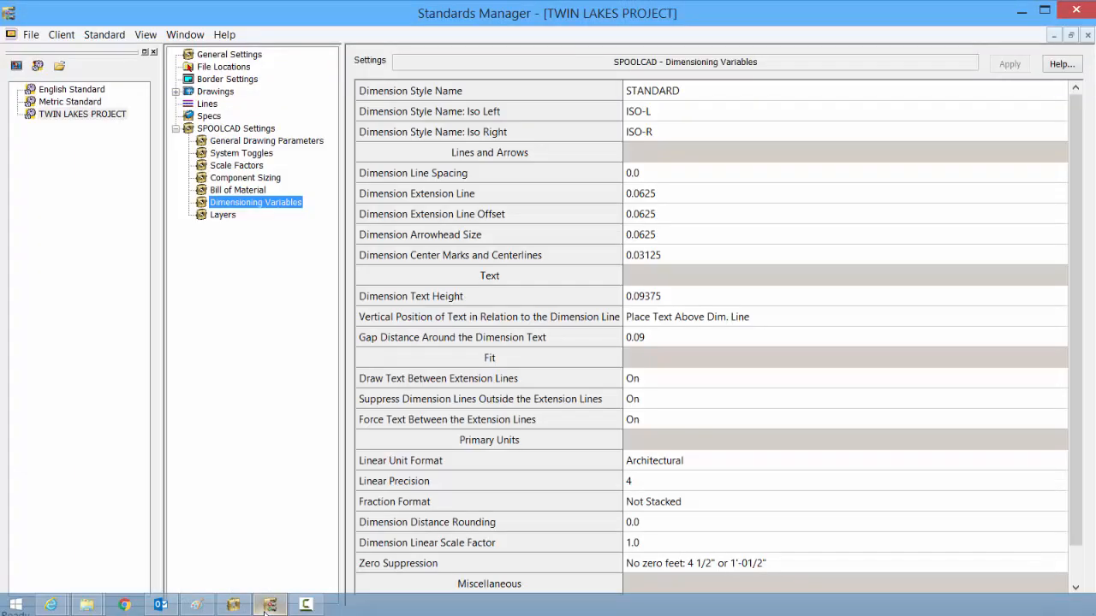
pyautogui.click(111, 113)
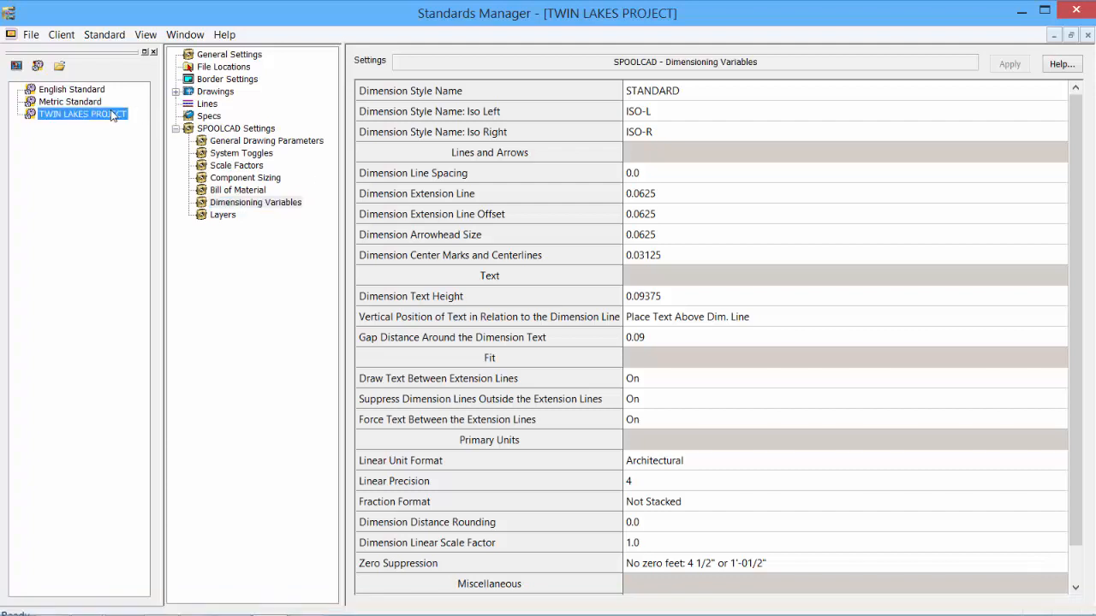
pyautogui.click(261, 128)
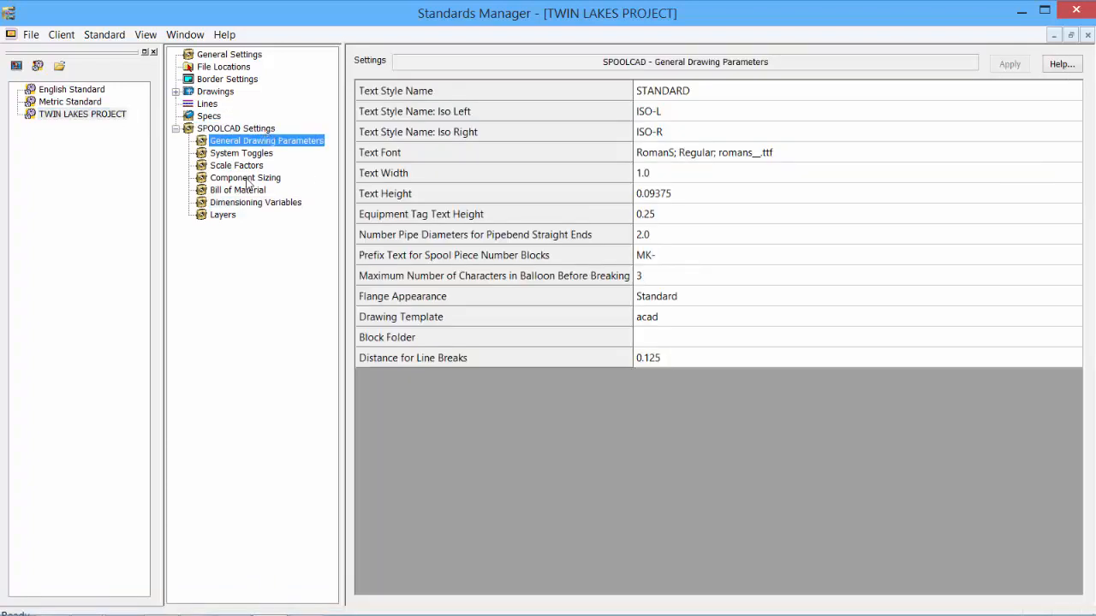
pyautogui.click(242, 204)
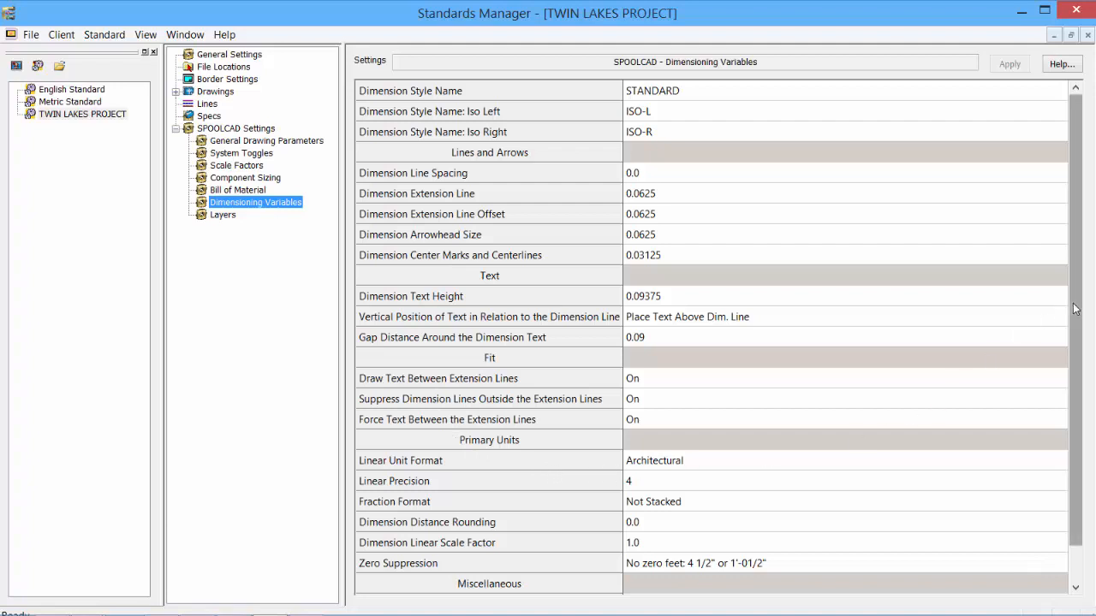
pyautogui.moveTo(1075, 308)
pyautogui.mouseDown()
pyautogui.moveTo(1069, 342)
pyautogui.moveTo(1072, 301)
pyautogui.mouseUp()
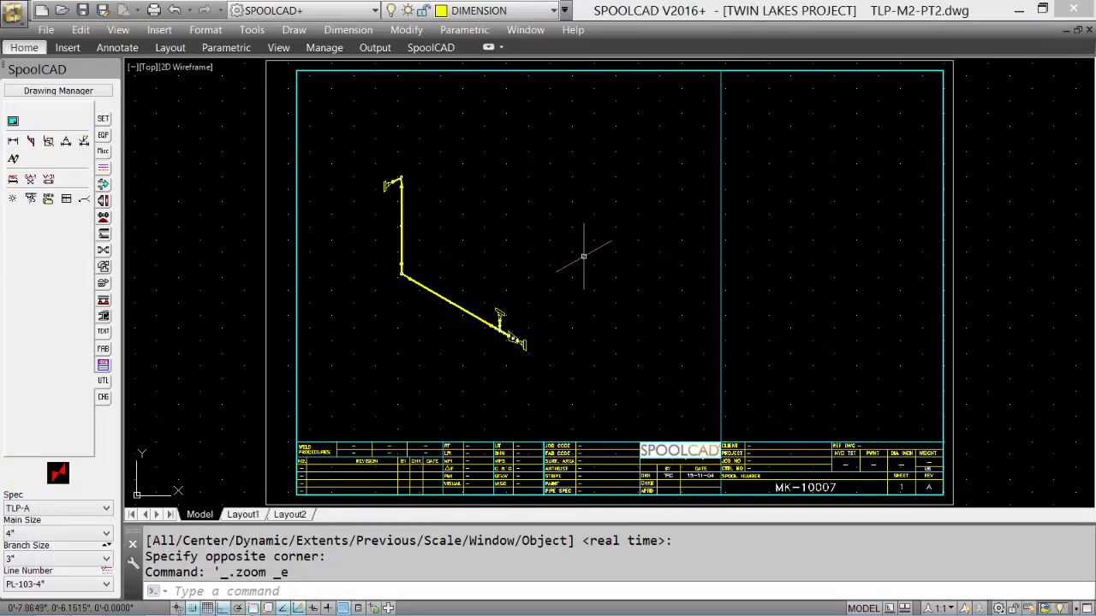
# With snap off, add an isometric dimension from the upper flange face's midpoint to the top elbow's center, placing the dimension line above the flange.
pyautogui.write('z')
pyautogui.press('Return')
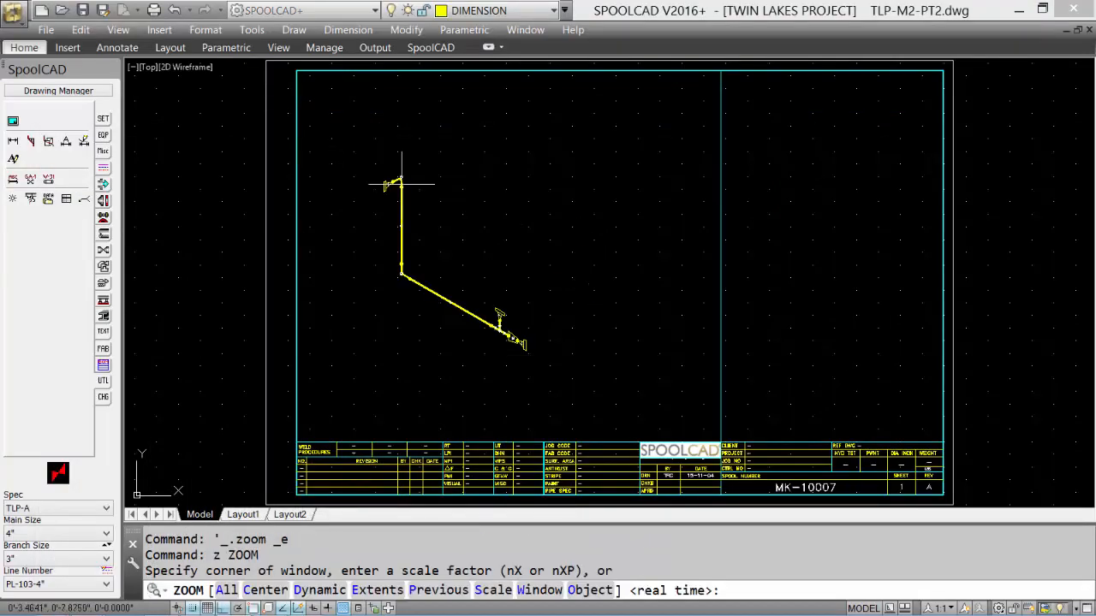
pyautogui.click(336, 142)
pyautogui.click(564, 377)
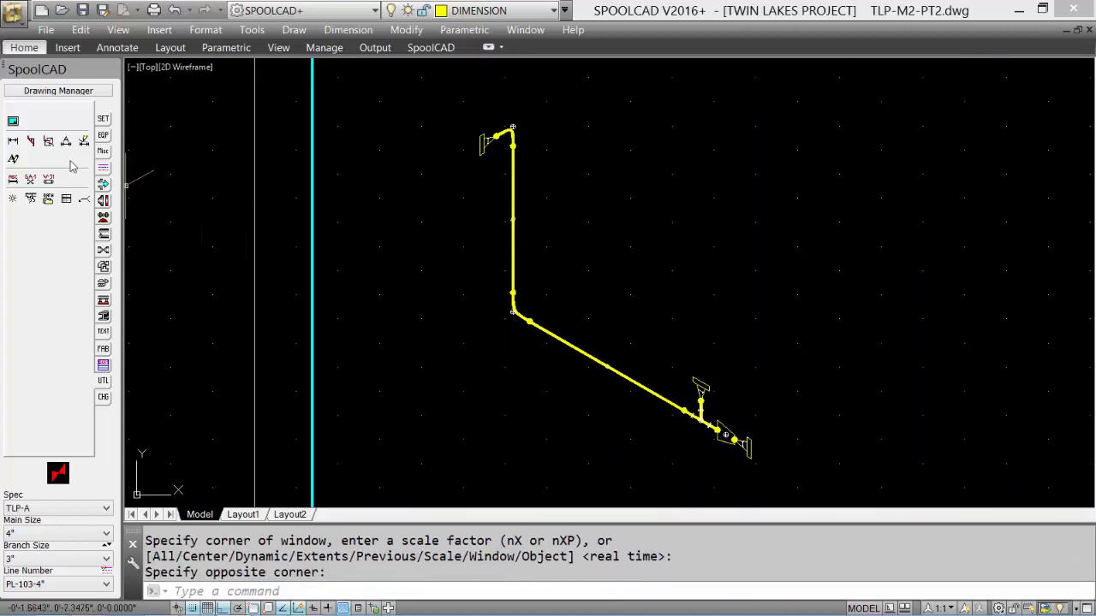
pyautogui.click(14, 143)
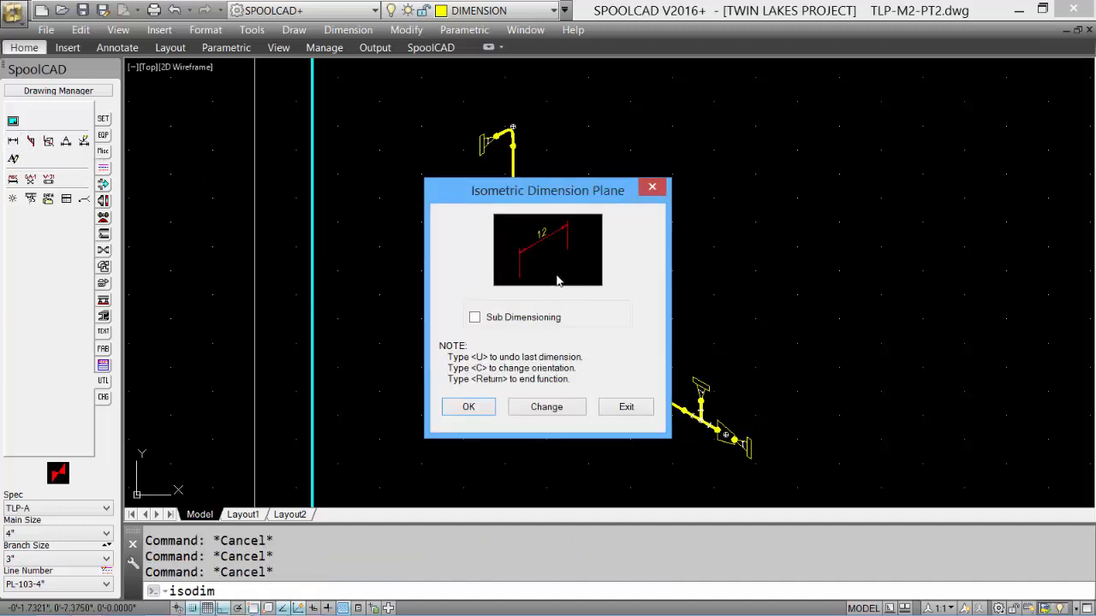
pyautogui.click(469, 409)
pyautogui.press('F9')
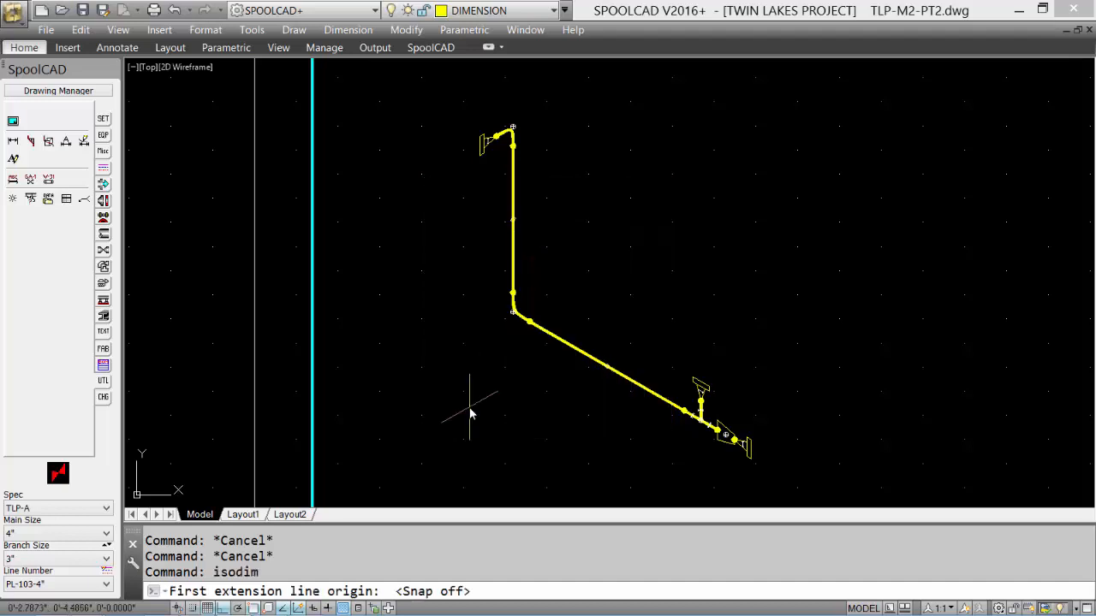
pyautogui.keyDown('shift'); pyautogui.rightClick(420, 205); pyautogui.keyUp('shift')
pyautogui.click(454, 329)
pyautogui.click(512, 130)
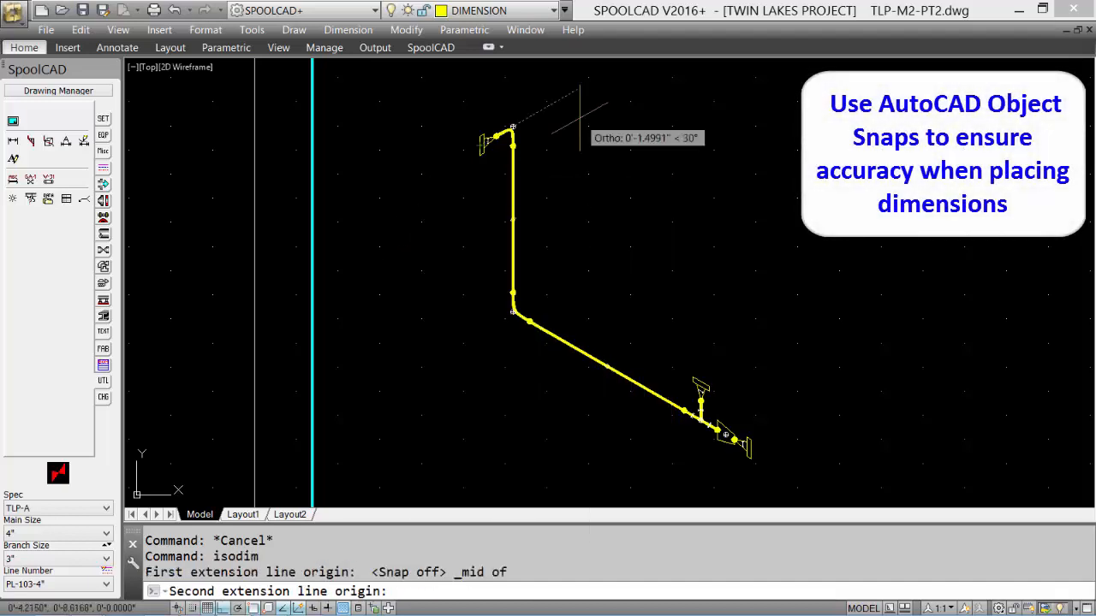
pyautogui.keyDown('shift'); pyautogui.rightClick(579, 118); pyautogui.keyUp('shift')
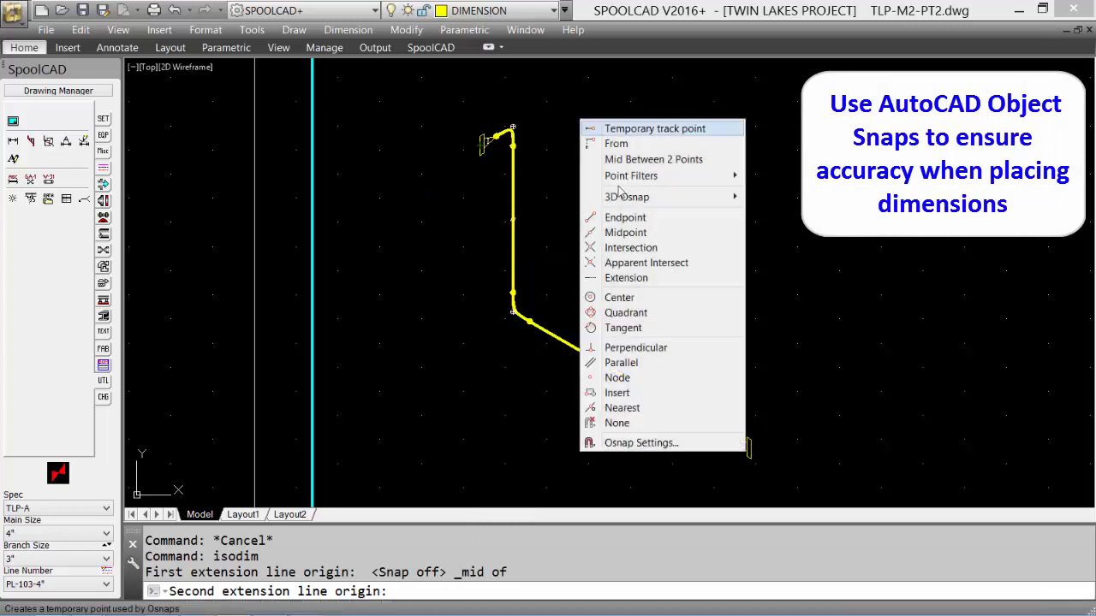
pyautogui.click(639, 300)
pyautogui.click(512, 128)
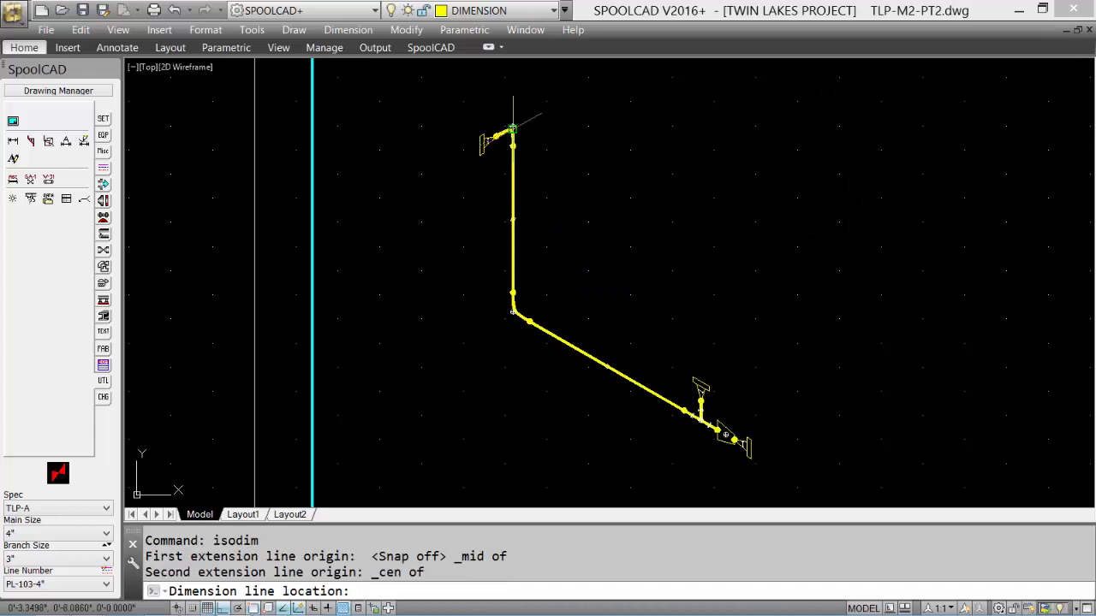
pyautogui.scroll(2, 442, 115)
pyautogui.scroll(1, 501, 111)
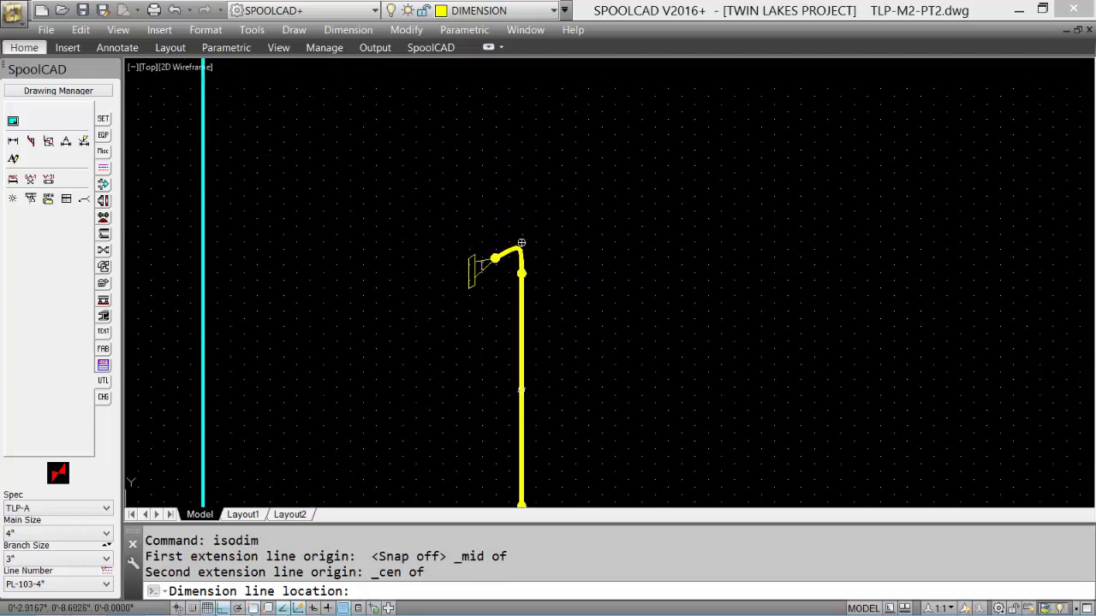
pyautogui.click(463, 187)
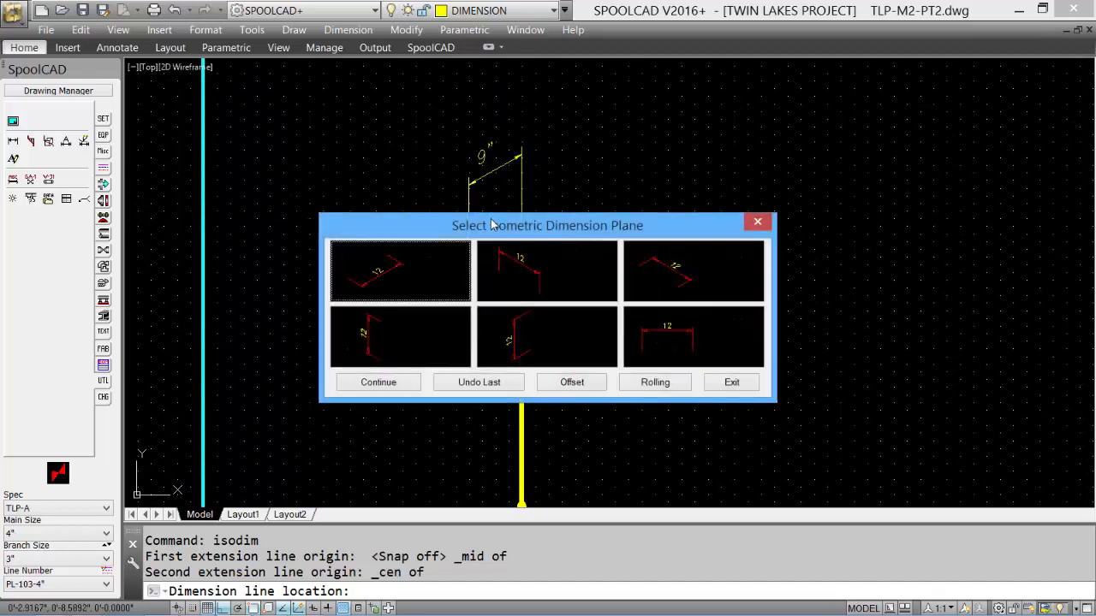
pyautogui.moveTo(495, 224)
pyautogui.mouseDown()
pyautogui.moveTo(702, 188)
pyautogui.moveTo(750, 162)
pyautogui.mouseUp()
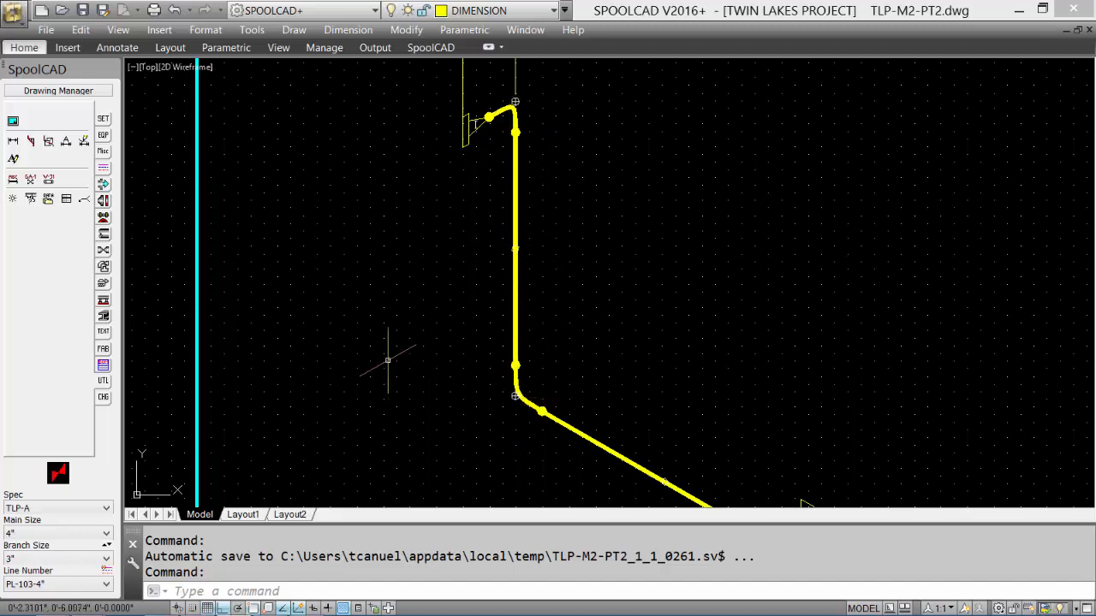
# Place a vertical isometric dimension between the centers of the upper and lower elbows, with its line on the flange side of the pipe.
pyautogui.click(14, 142)
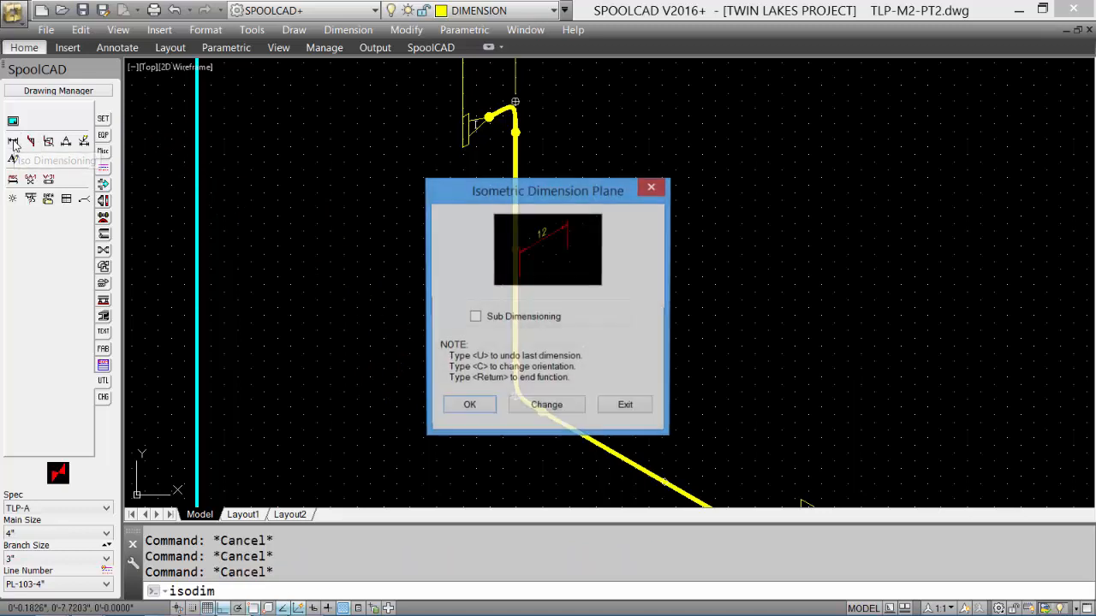
pyautogui.click(540, 408)
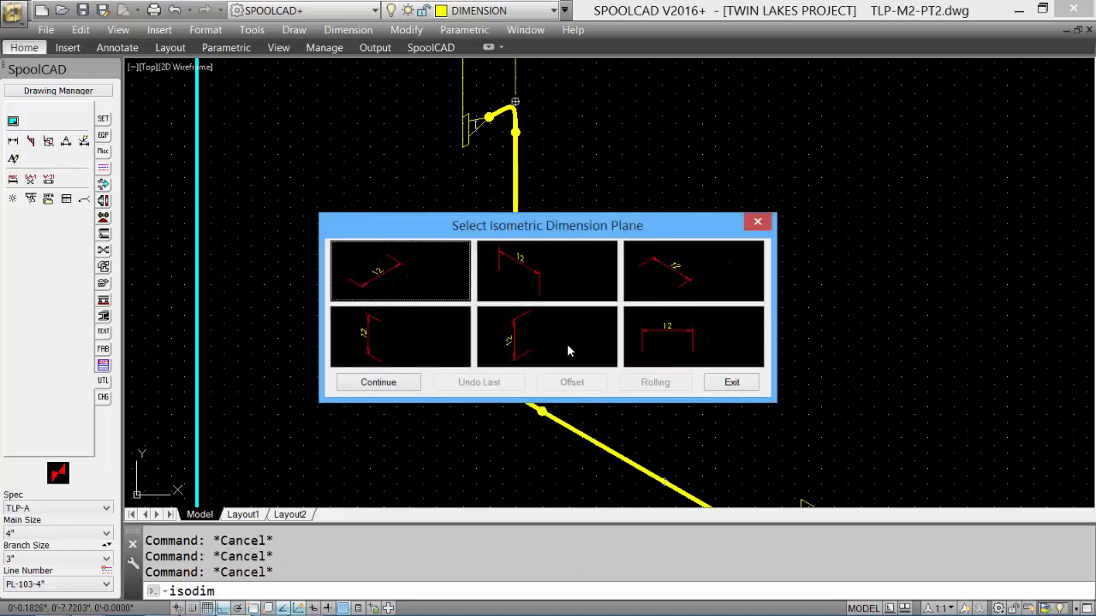
pyautogui.doubleClick(538, 342)
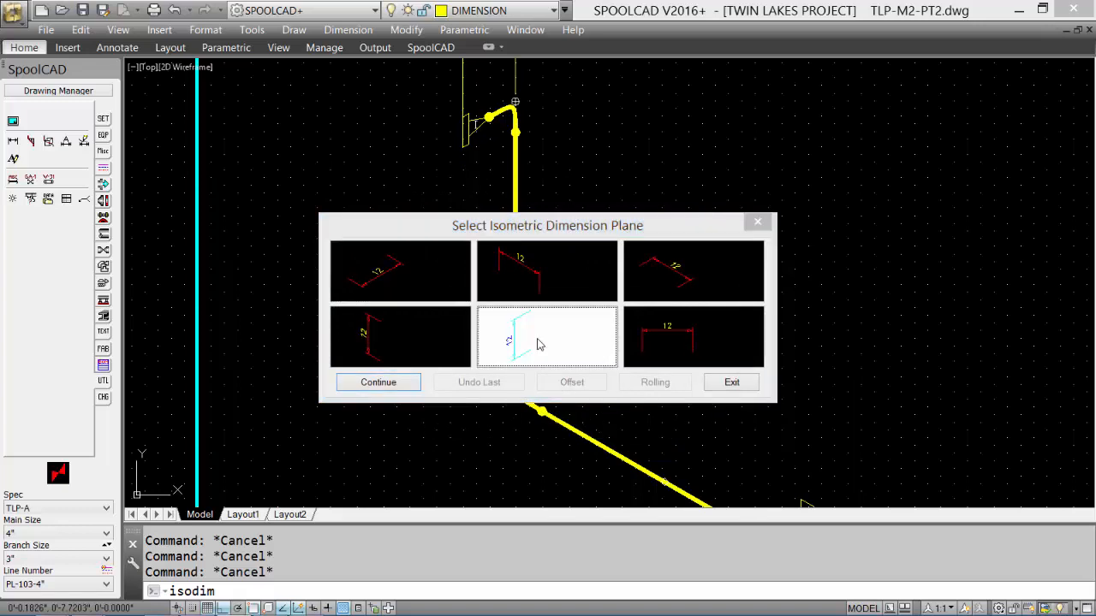
pyautogui.keyDown('shift'); pyautogui.rightClick(563, 359); pyautogui.keyUp('shift')
pyautogui.click(602, 404)
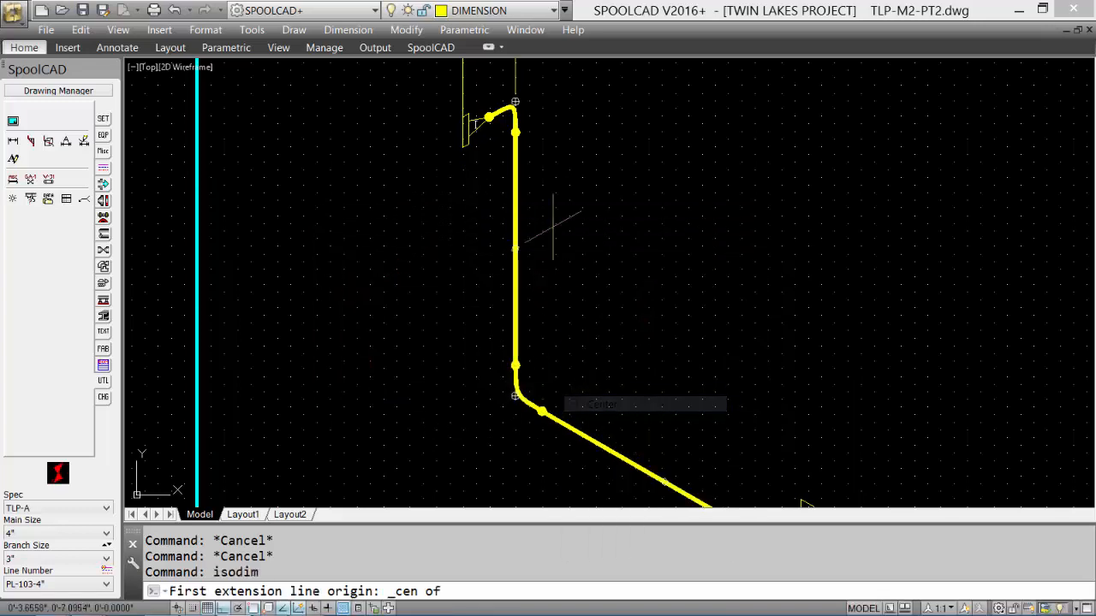
pyautogui.click(517, 101)
pyautogui.keyDown('shift'); pyautogui.rightClick(616, 231); pyautogui.keyUp('shift')
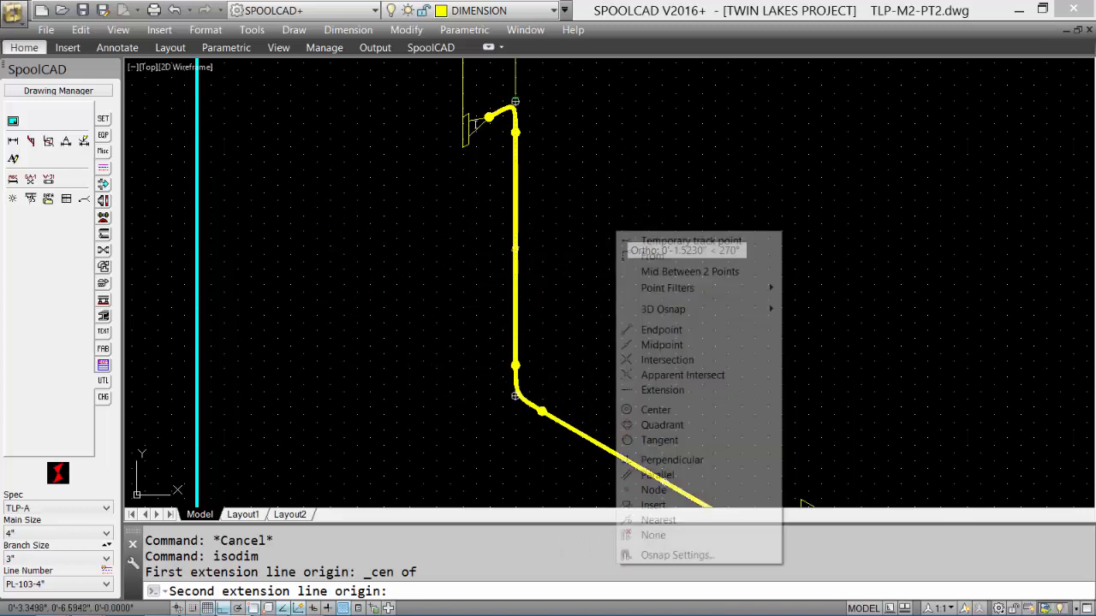
pyautogui.click(656, 409)
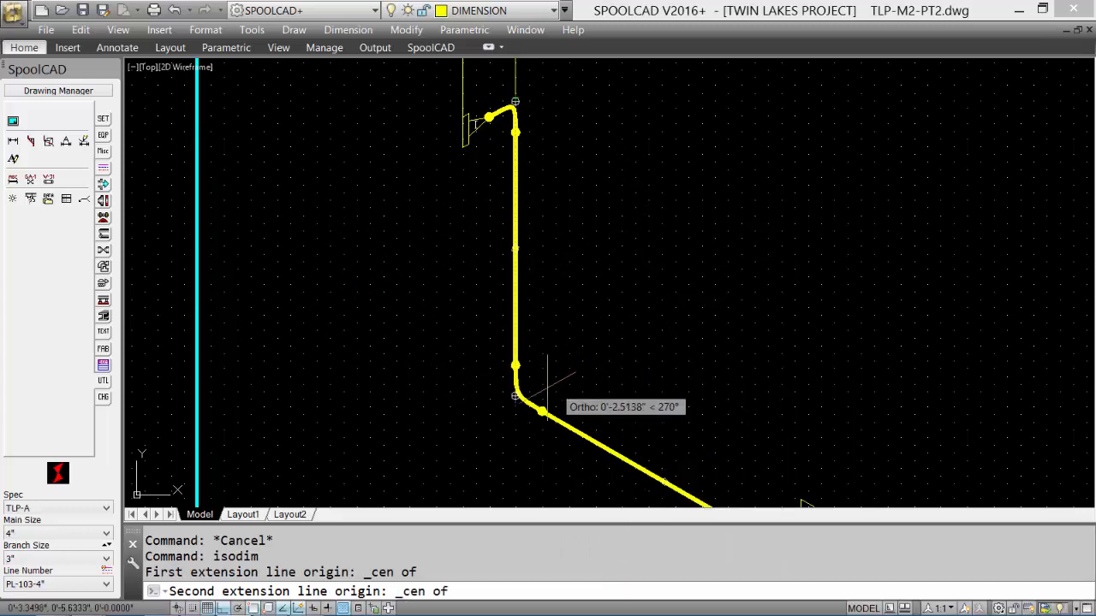
pyautogui.click(515, 396)
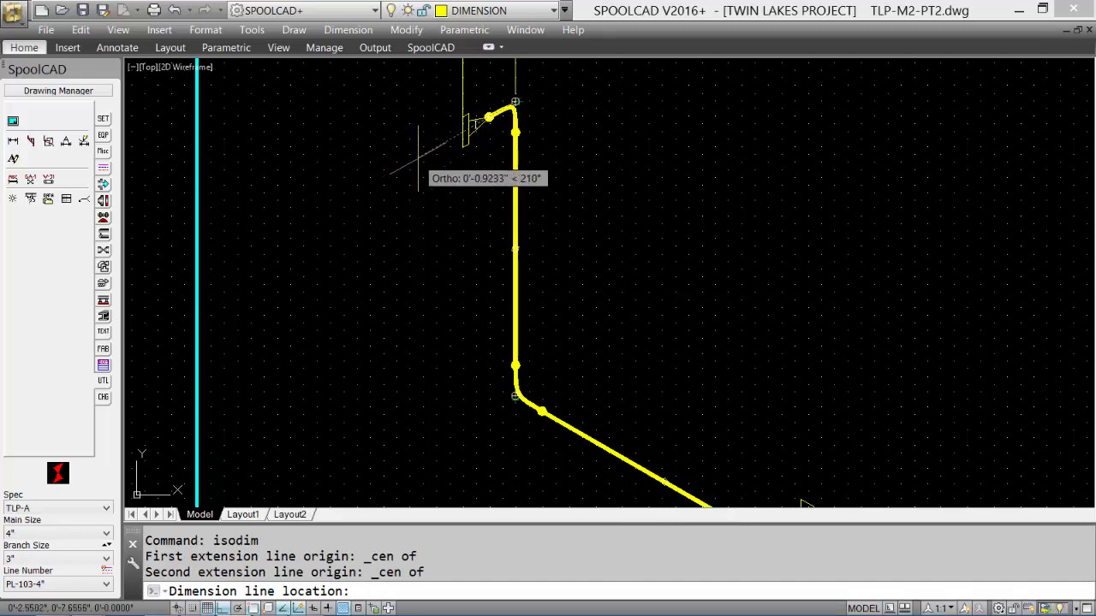
pyautogui.click(408, 167)
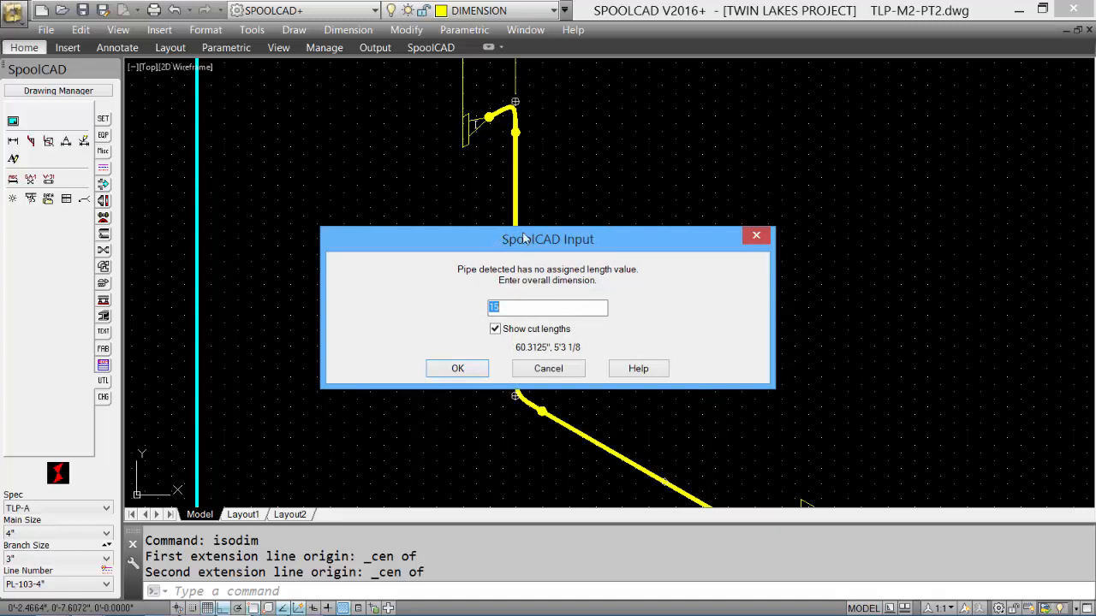
# Set the vertical pipe's overall dimension to 47.
pyautogui.moveTo(524, 238); pyautogui.dragTo(699, 181)
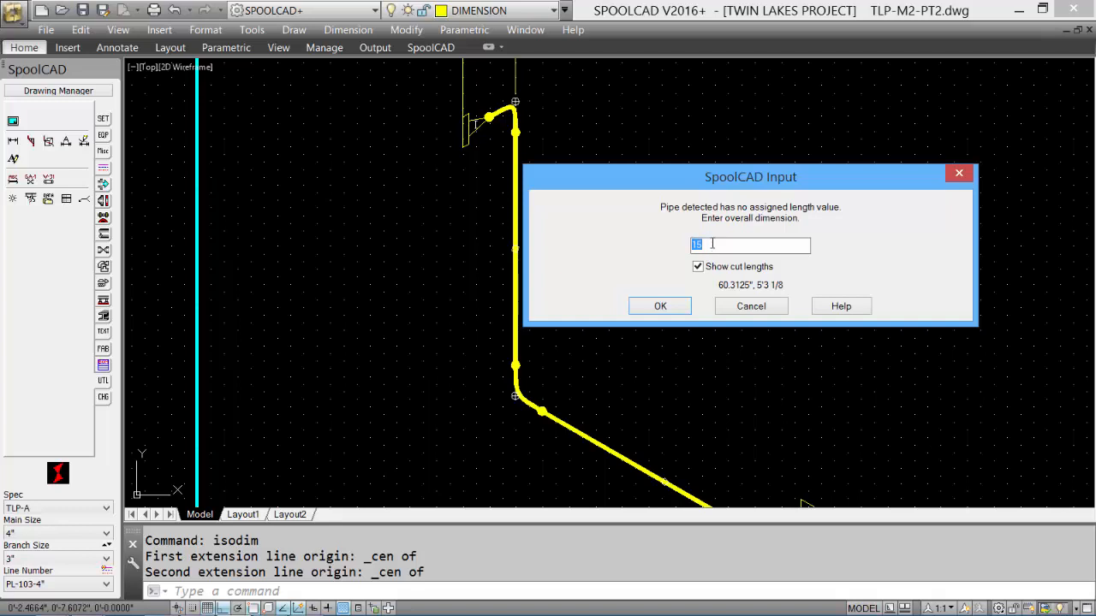
pyautogui.moveTo(711, 243); pyautogui.dragTo(674, 237)
pyautogui.write('47')
pyautogui.click(661, 308)
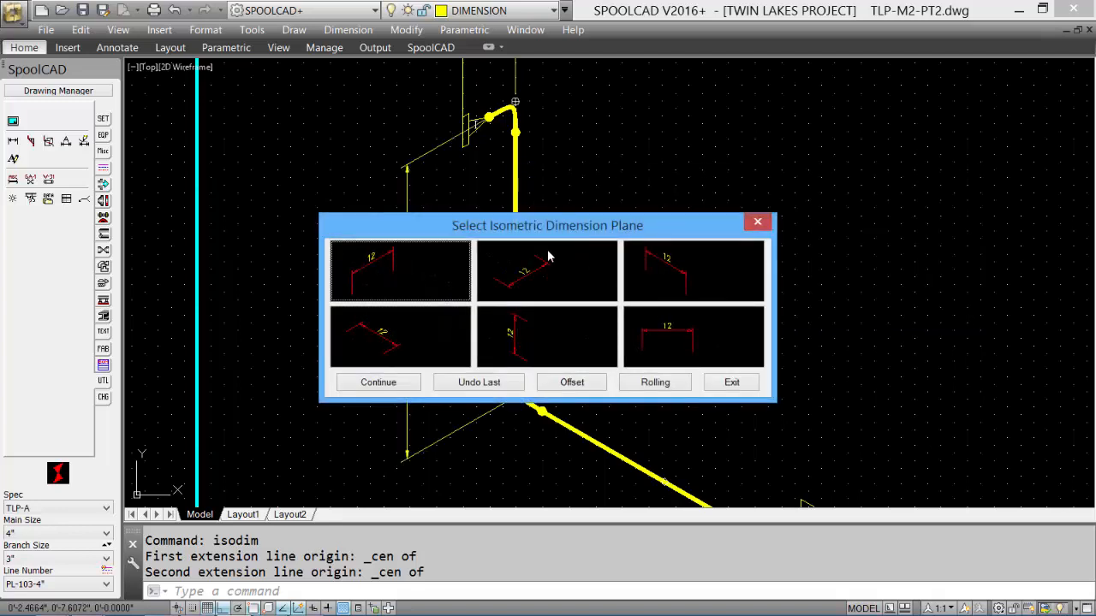
pyautogui.moveTo(524, 236); pyautogui.dragTo(740, 181)
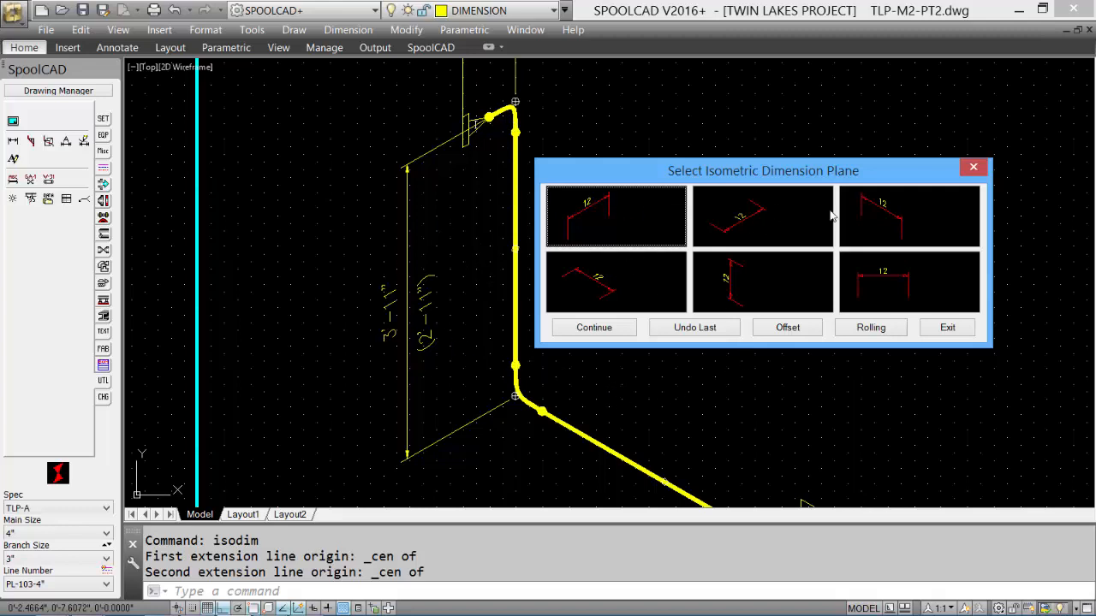
# Dimension the sloped pipe from the lower elbow to the branch tee's center, with the line below the pipe and an overall dimension of 53.
pyautogui.click(889, 221)
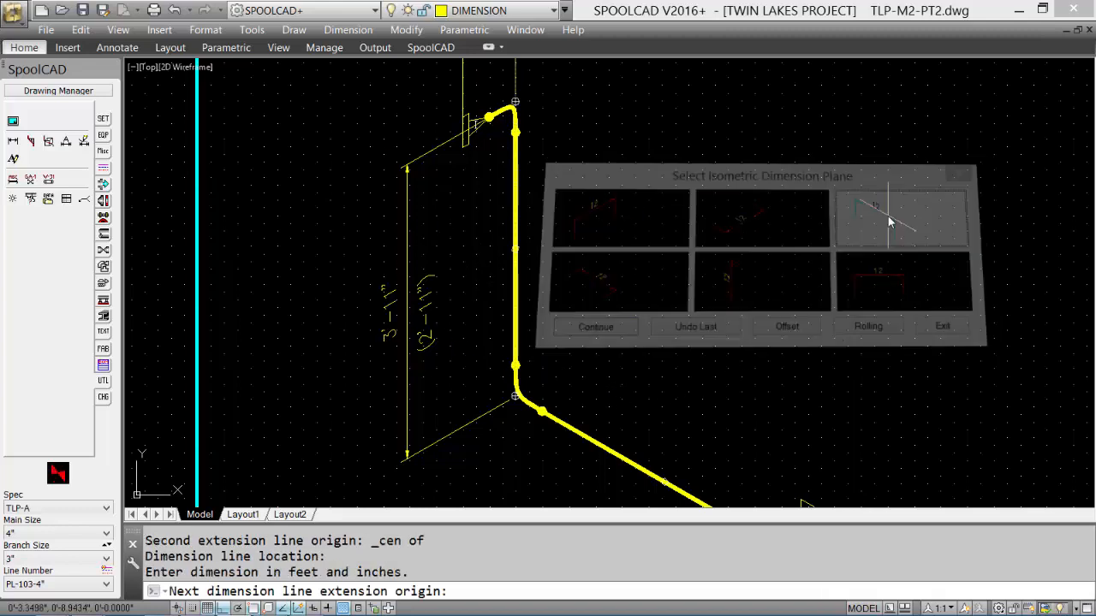
pyautogui.moveTo(609, 282)
pyautogui.mouseDown(button='middle')
pyautogui.moveTo(518, 93)
pyautogui.moveTo(481, 41)
pyautogui.mouseUp(button='middle')
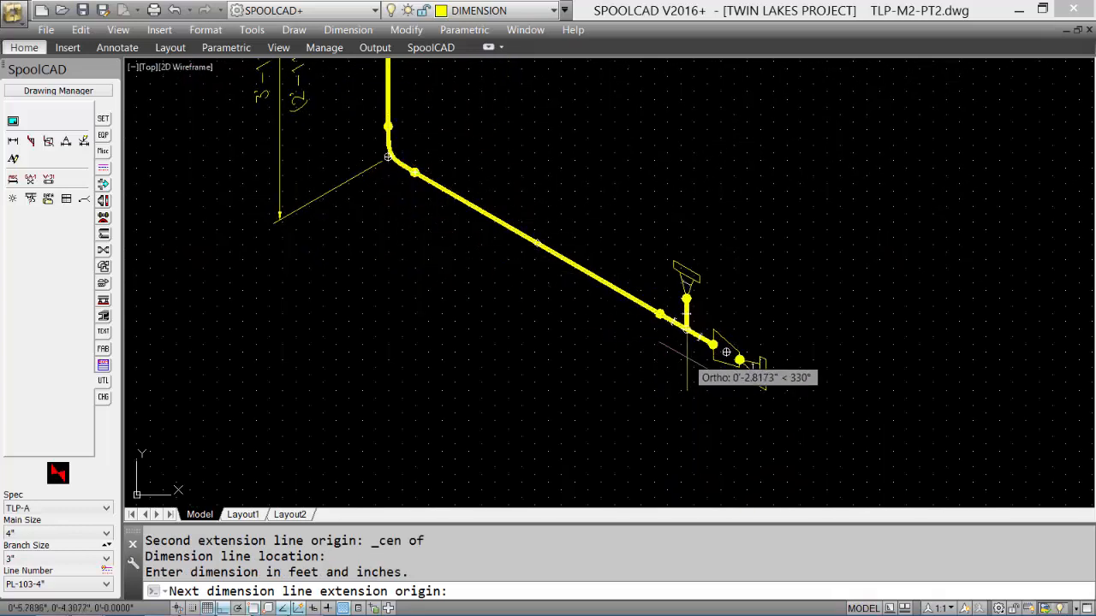
pyautogui.keyDown('shift'); pyautogui.rightClick(728, 355); pyautogui.keyUp('shift')
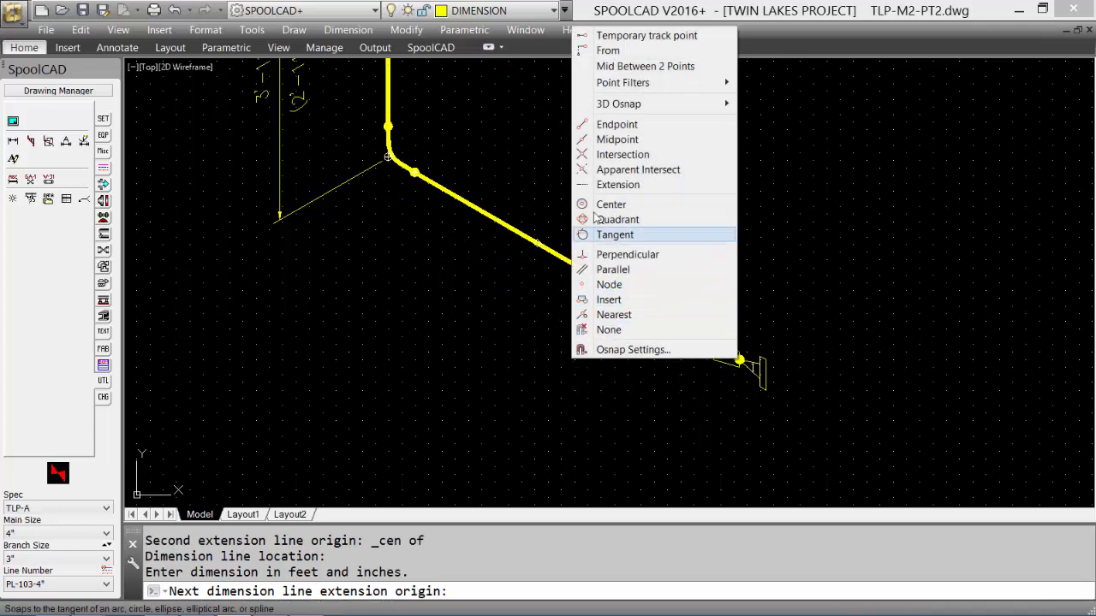
pyautogui.click(603, 206)
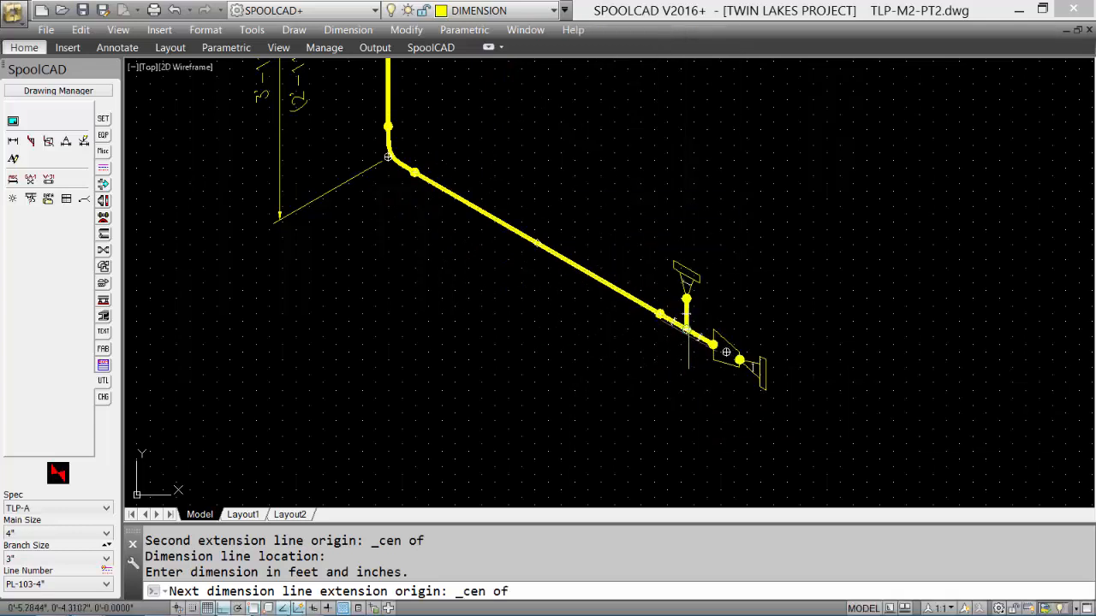
pyautogui.click(726, 352)
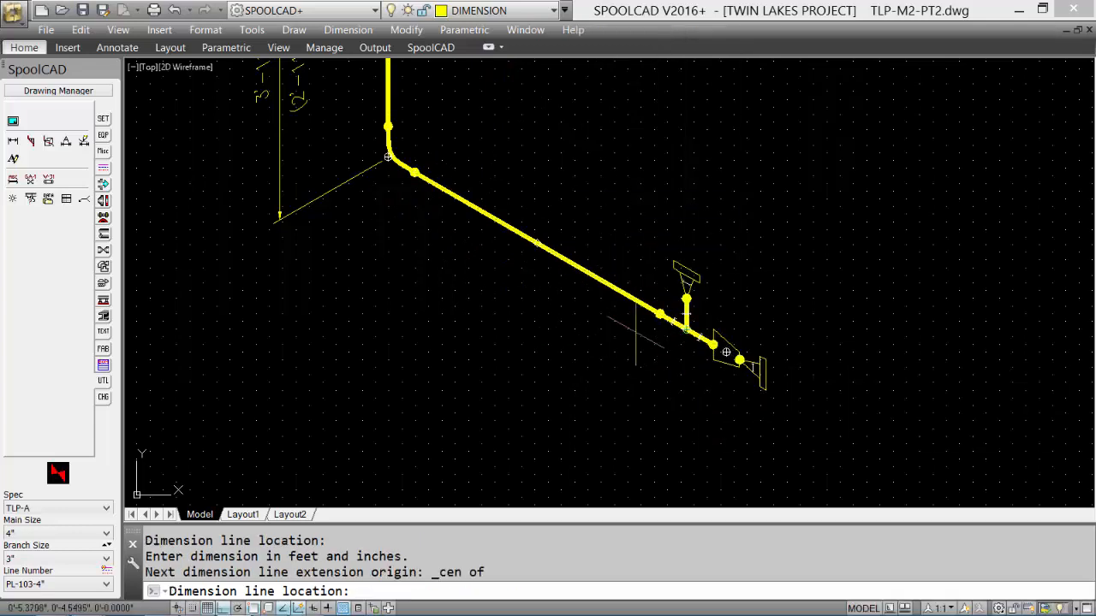
pyautogui.click(388, 296)
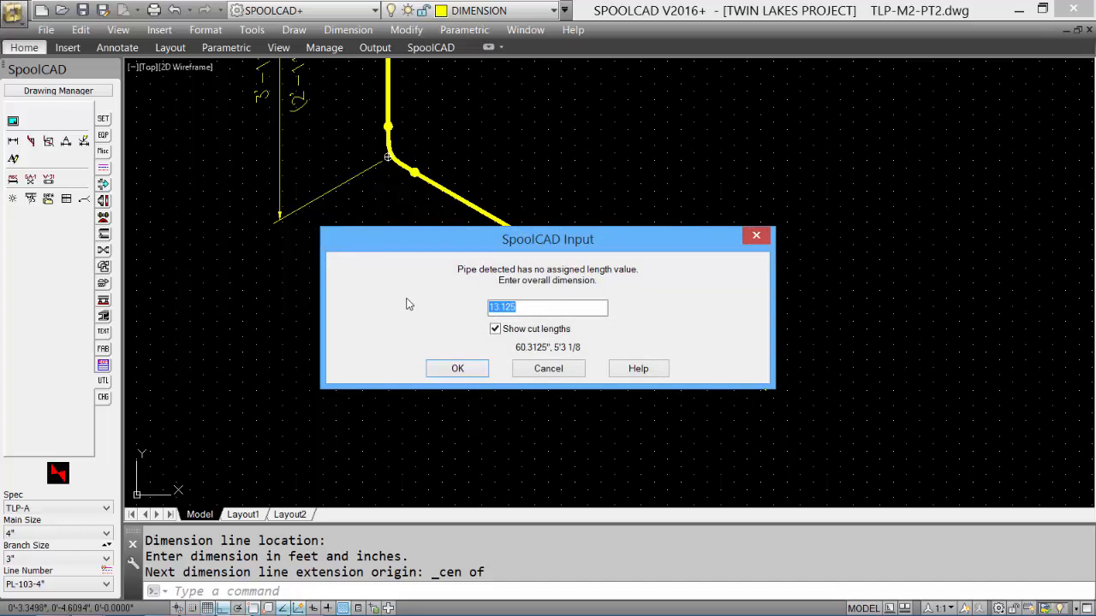
pyautogui.write('53')
pyautogui.click(458, 370)
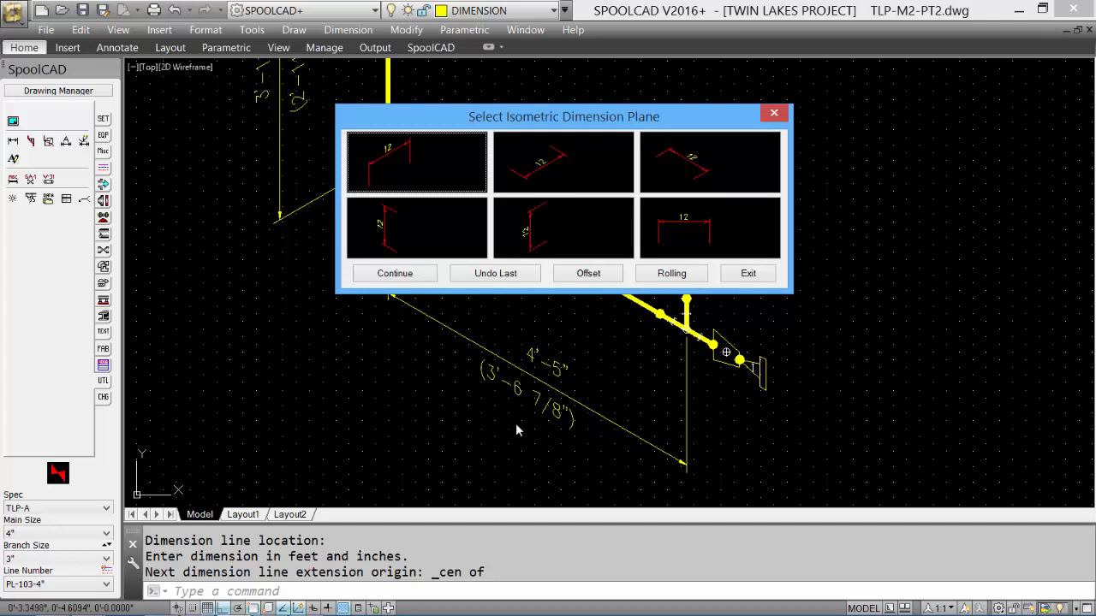
# Continue the dimension chain from the branch tee to the midpoint of the lower end flange's face, in line with the sloped pipe's dimension.
pyautogui.click(399, 274)
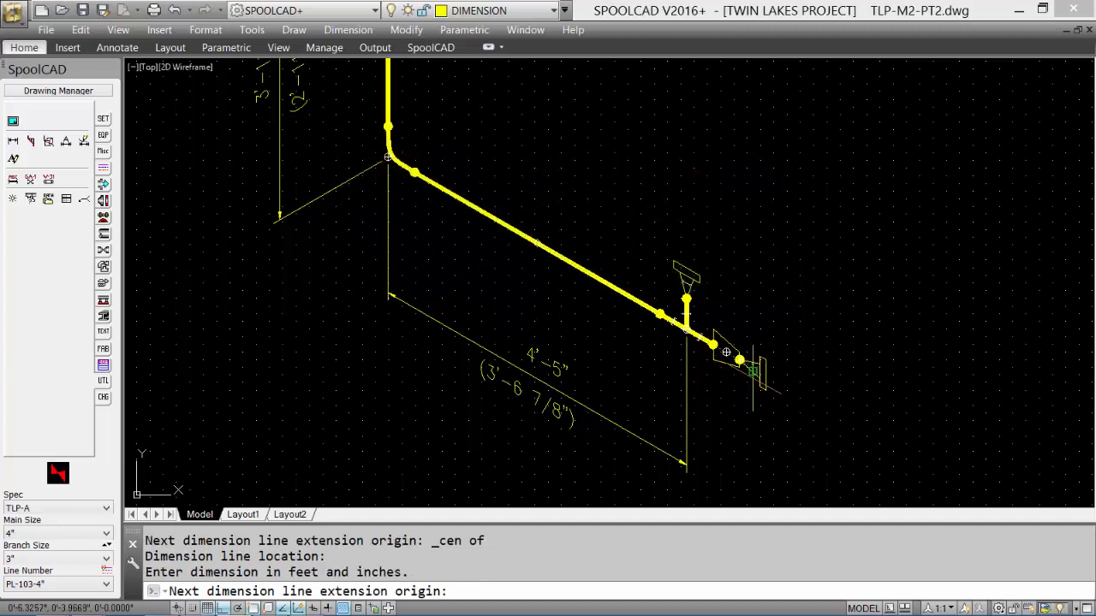
pyautogui.keyDown('shift'); pyautogui.rightClick(810, 366); pyautogui.keyUp('shift')
pyautogui.click(857, 134)
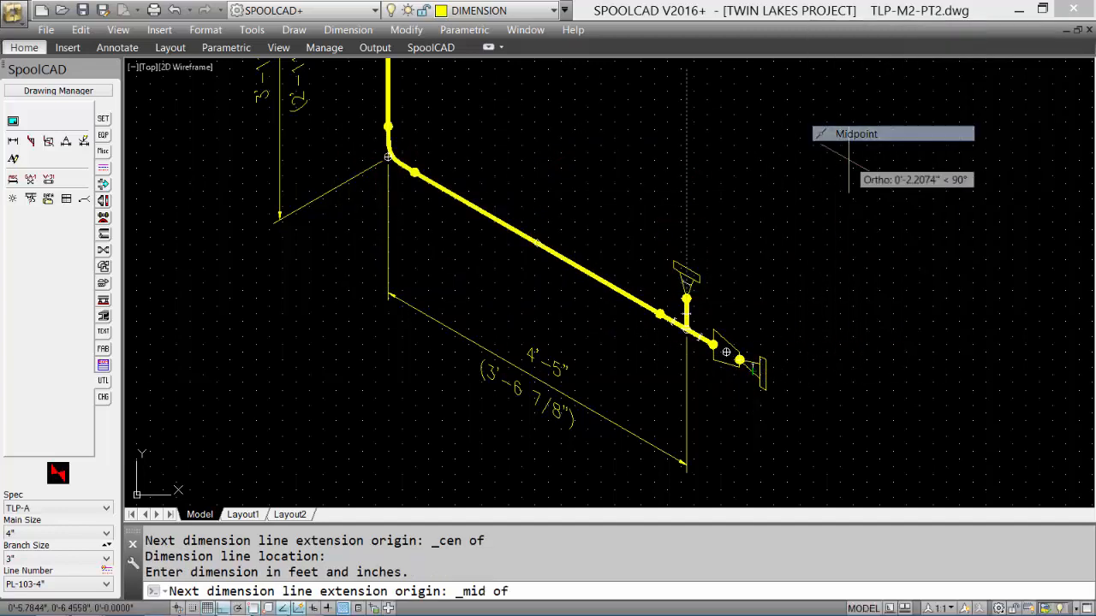
pyautogui.click(764, 376)
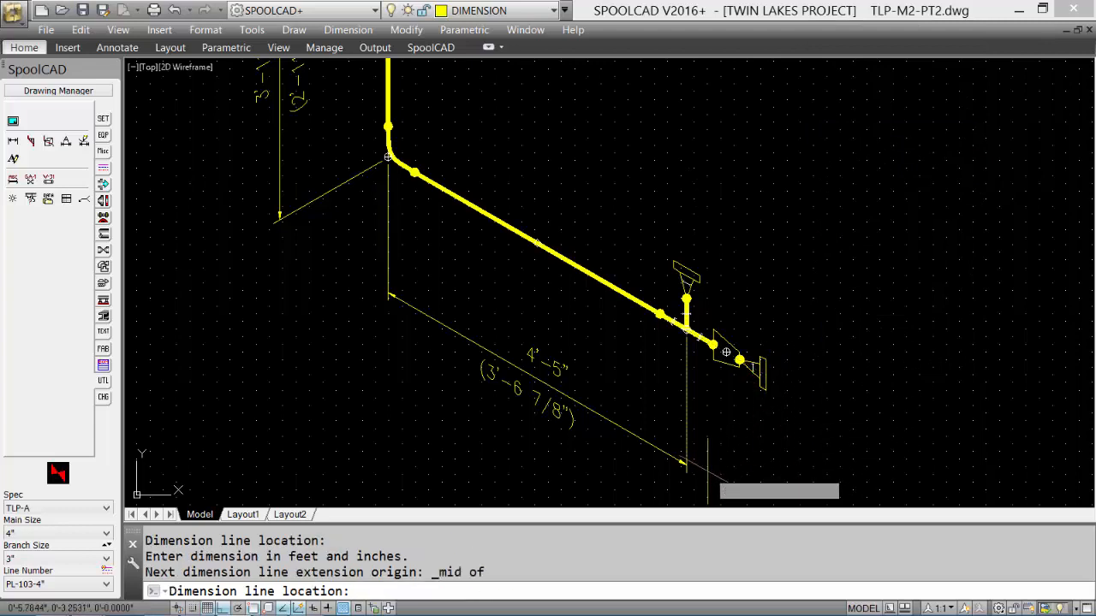
pyautogui.click(686, 465)
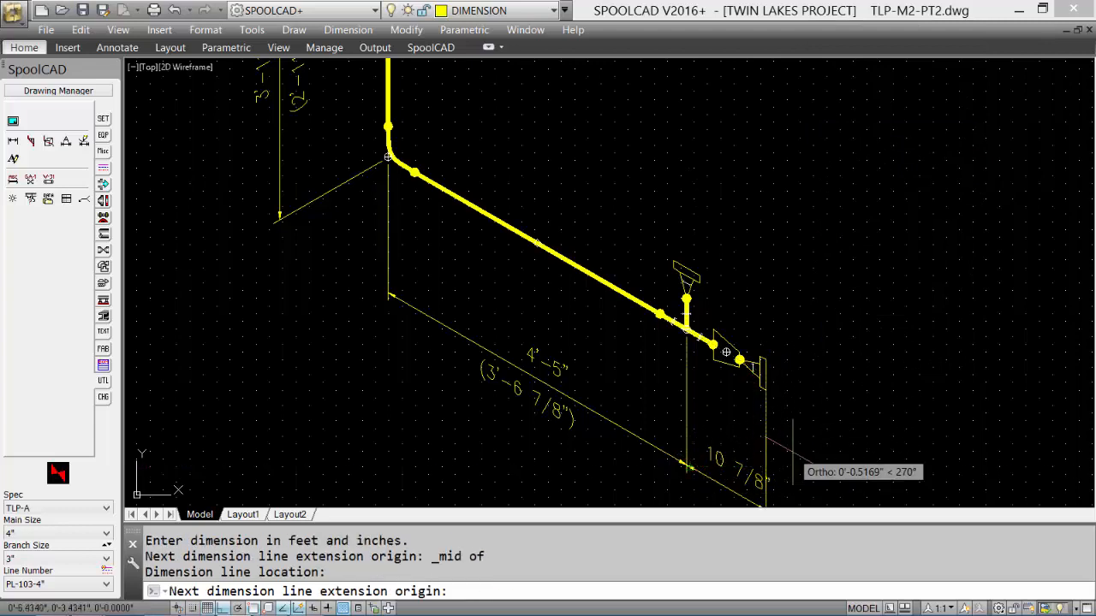
pyautogui.press('Return')
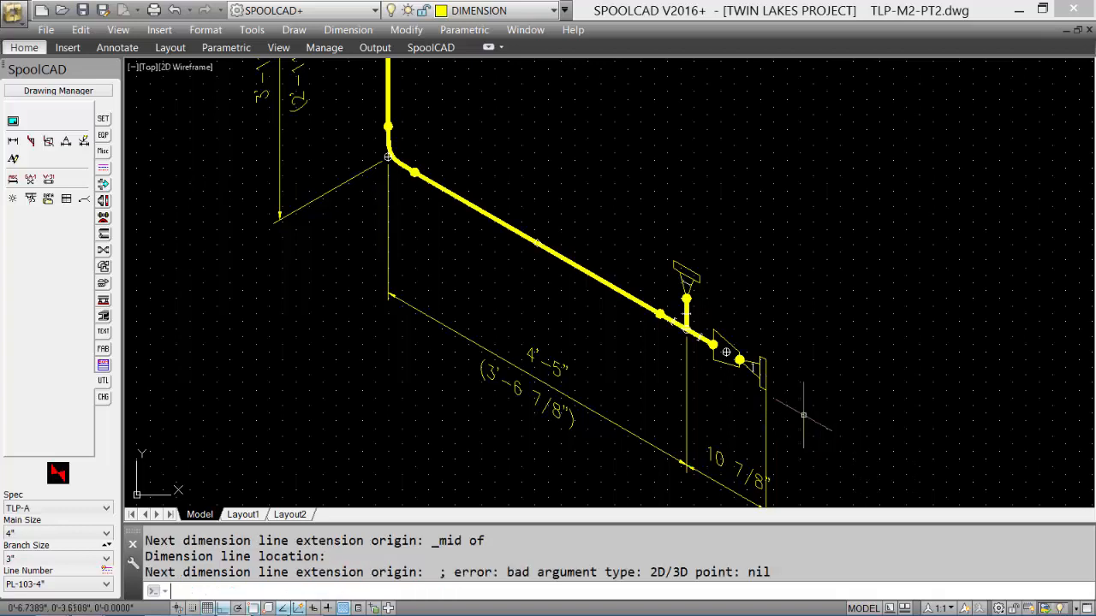
# Add a 4" by 1" thredolet to the sloped pipe near the lower elbow, with its branch pointing down.
pyautogui.moveTo(775, 424); pyautogui.dragTo(738, 351, button='middle')
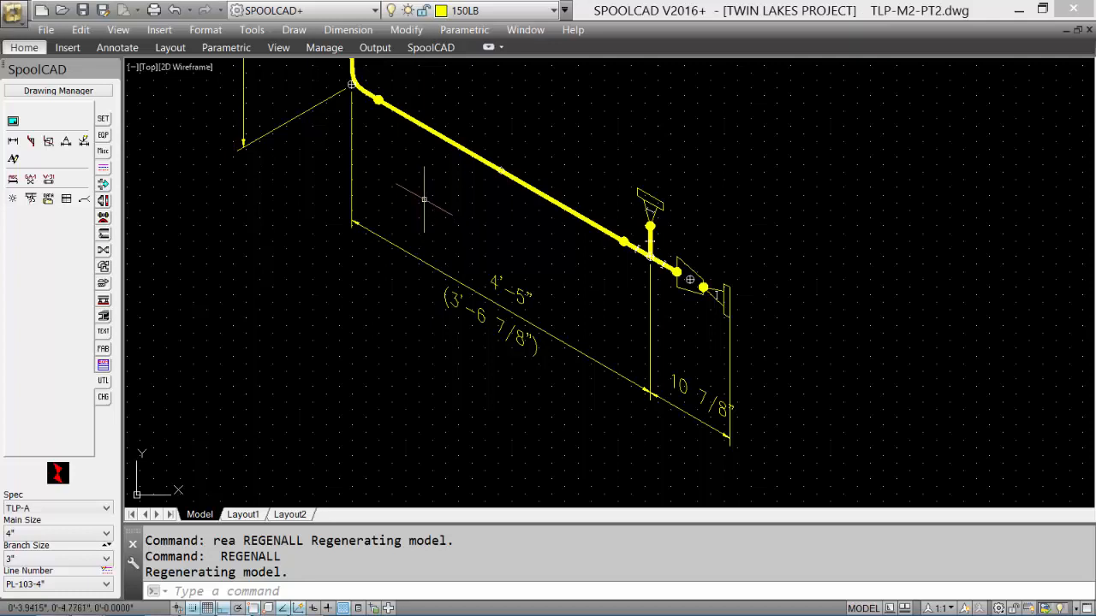
pyautogui.moveTo(424, 201); pyautogui.dragTo(406, 300, button='middle')
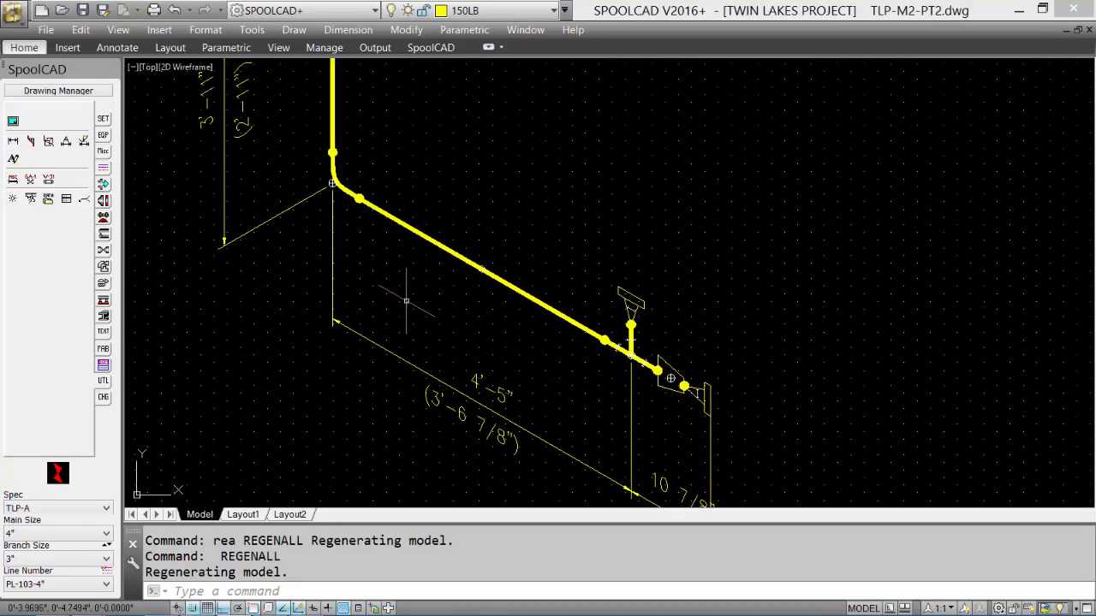
pyautogui.click(103, 268)
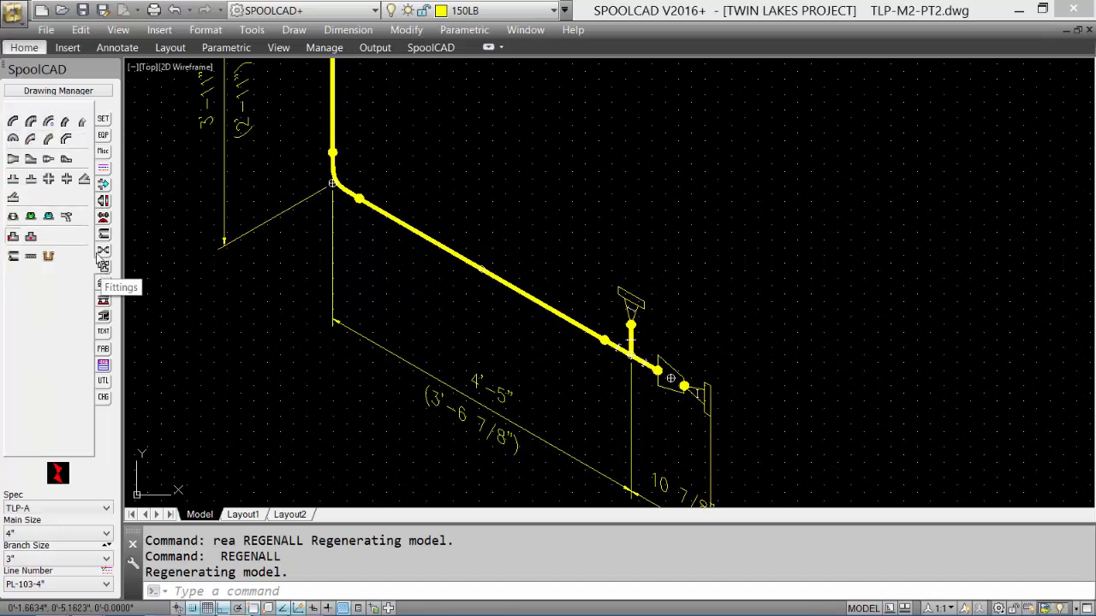
pyautogui.click(49, 218)
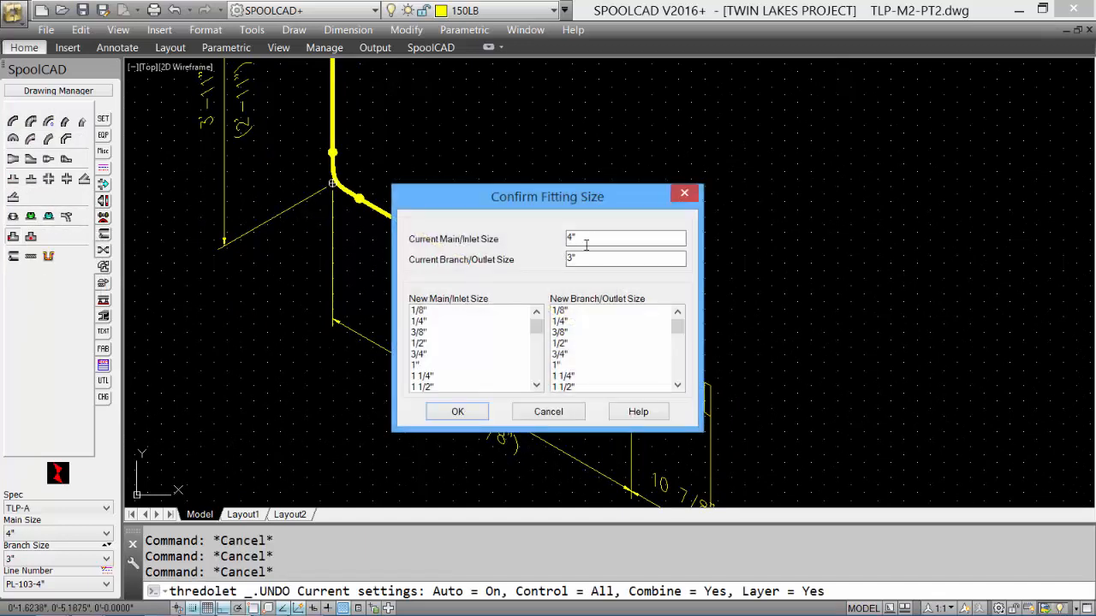
pyautogui.click(561, 365)
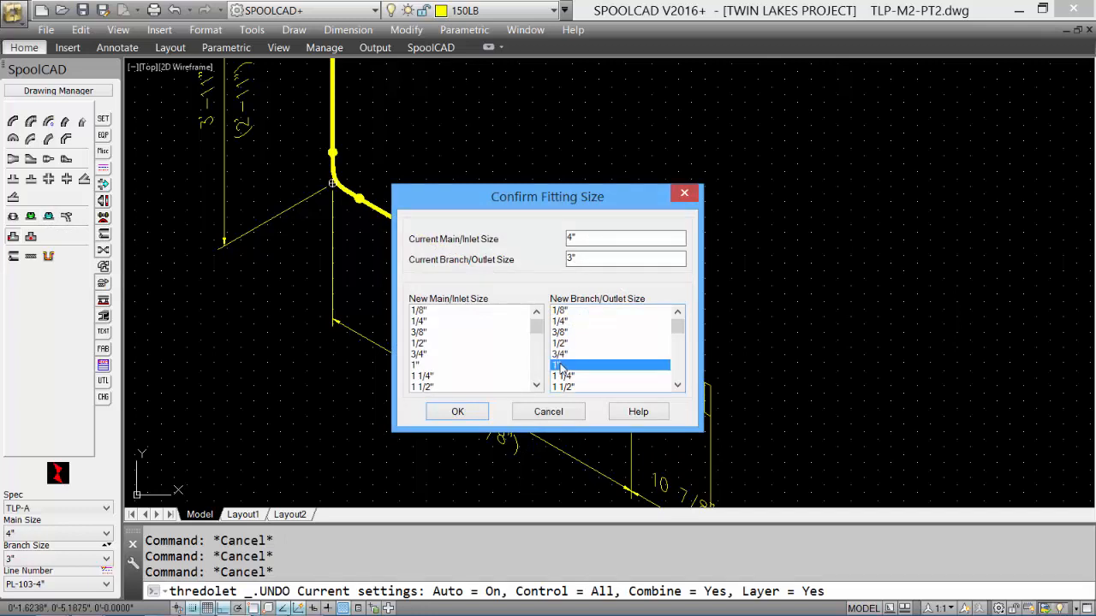
pyautogui.click(454, 412)
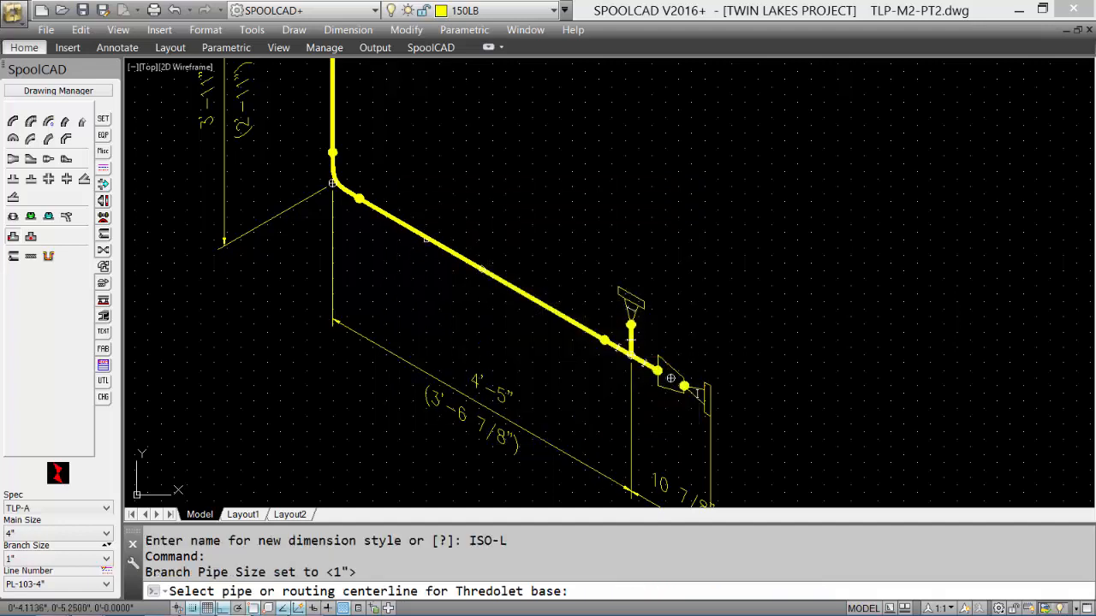
pyautogui.click(401, 228)
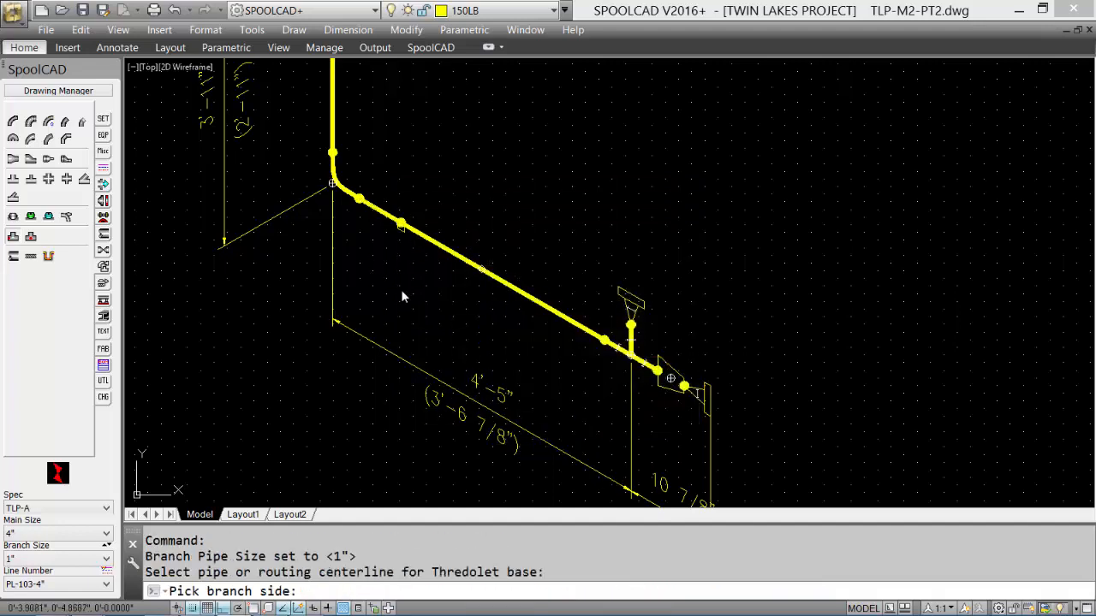
pyautogui.click(401, 287)
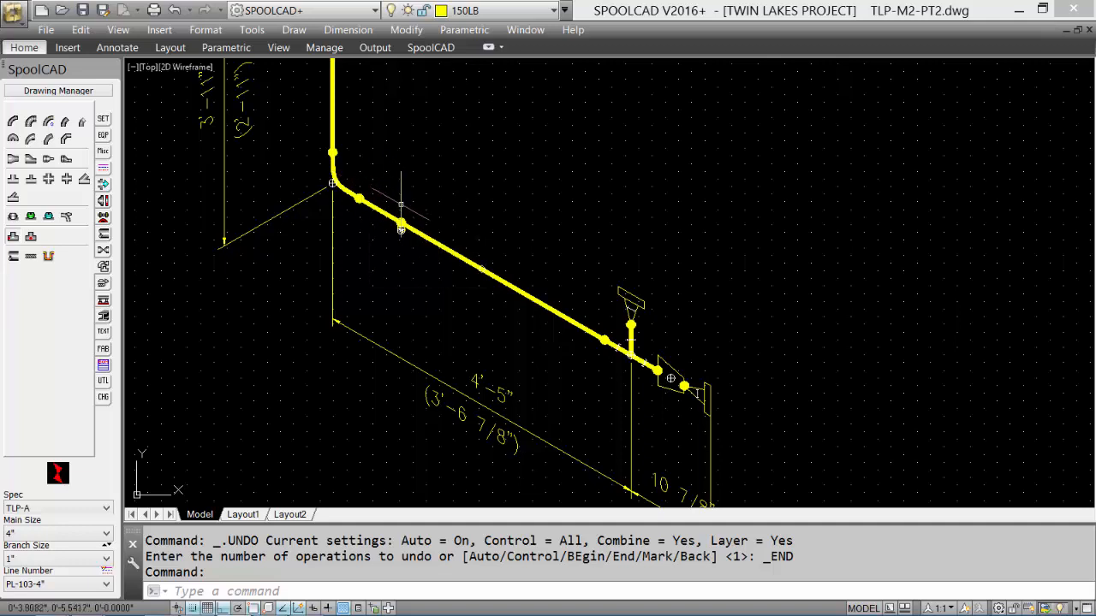
# With Sub Dimensioning on, dimension from the lower elbow's weld on the sloped pipe to the thredolet, placing the line above the pipe with overall dimension 9.
pyautogui.click(104, 381)
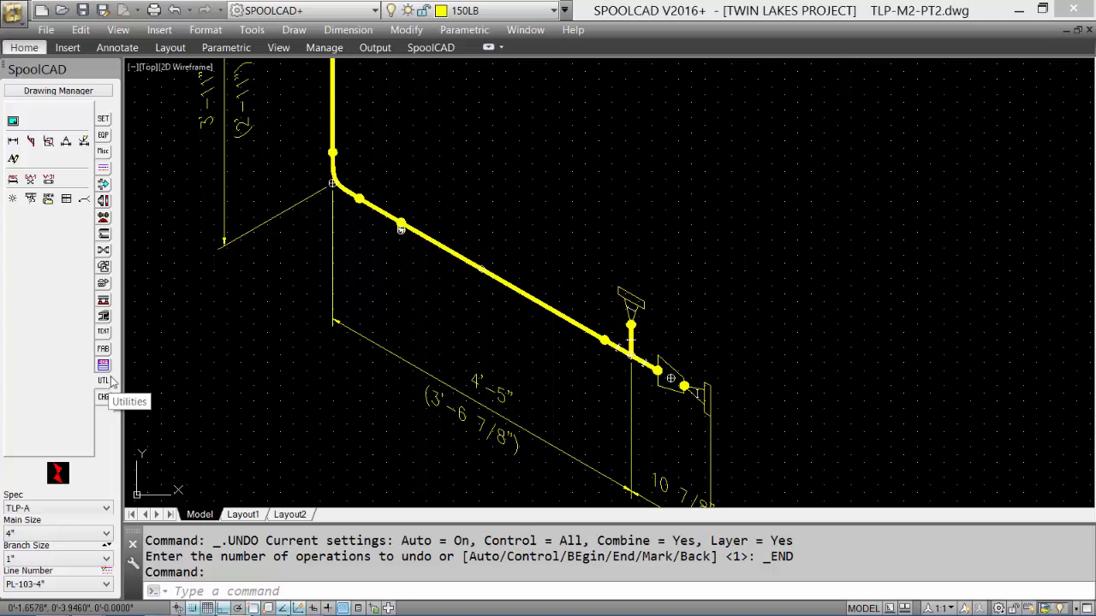
pyautogui.click(13, 142)
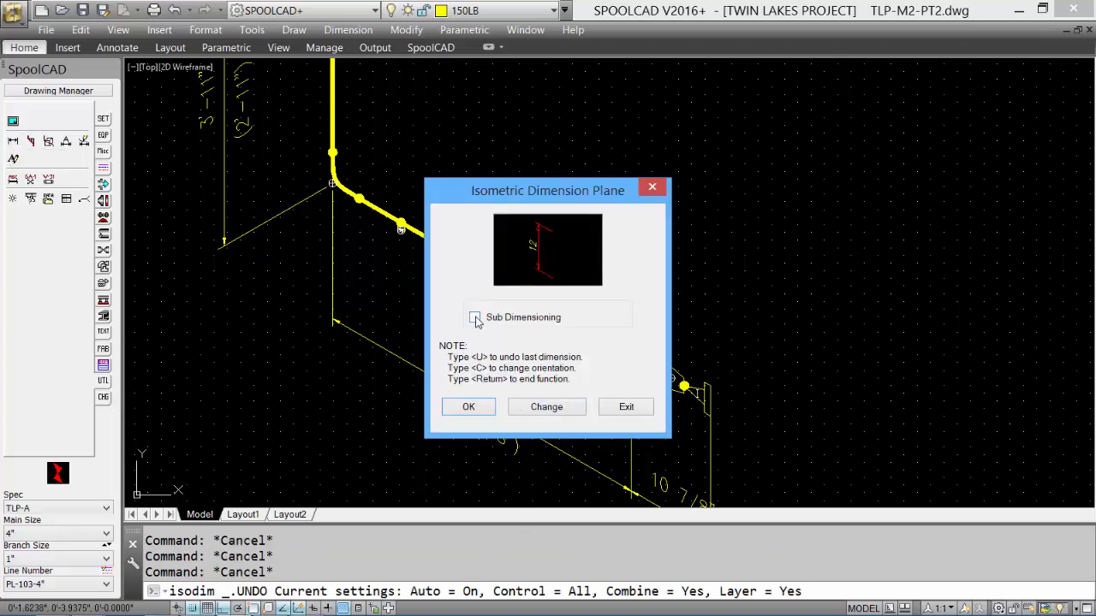
pyautogui.click(544, 409)
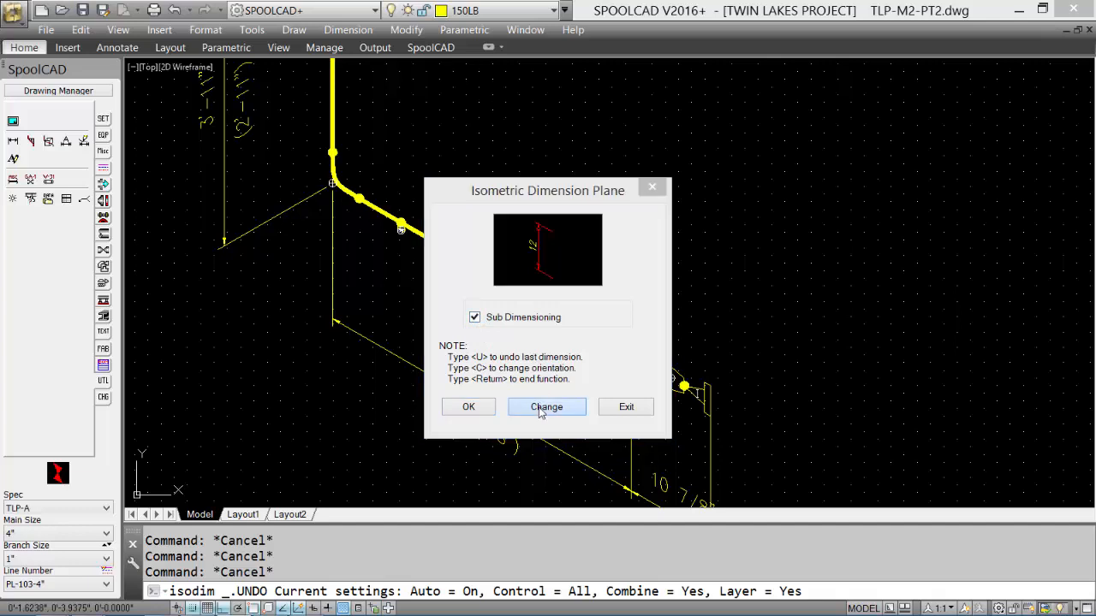
pyautogui.click(655, 286)
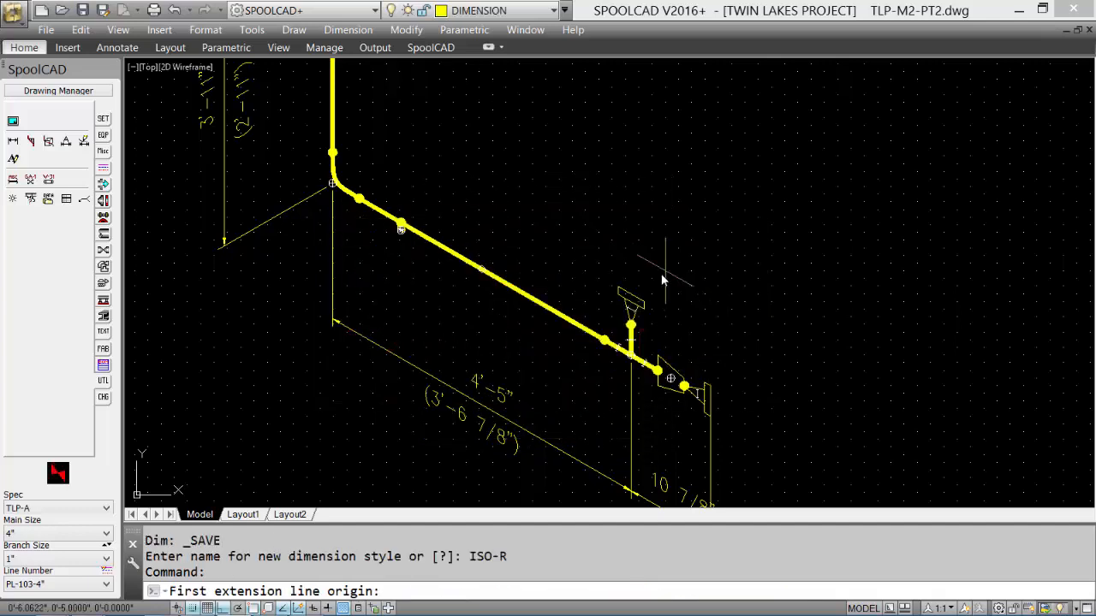
pyautogui.keyDown('shift'); pyautogui.rightClick(466, 187); pyautogui.keyUp('shift')
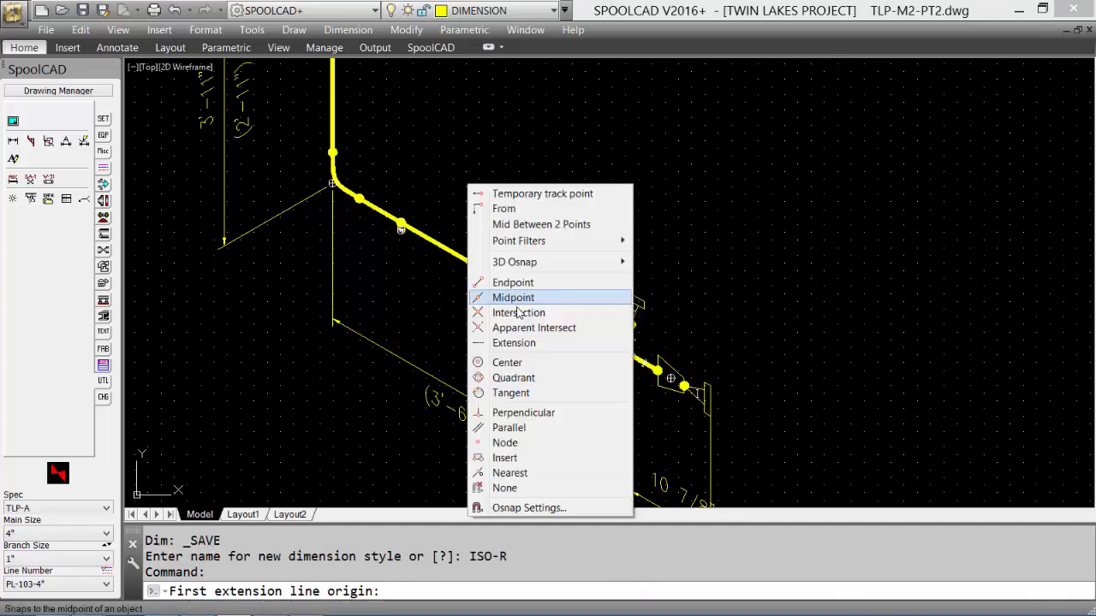
pyautogui.click(515, 367)
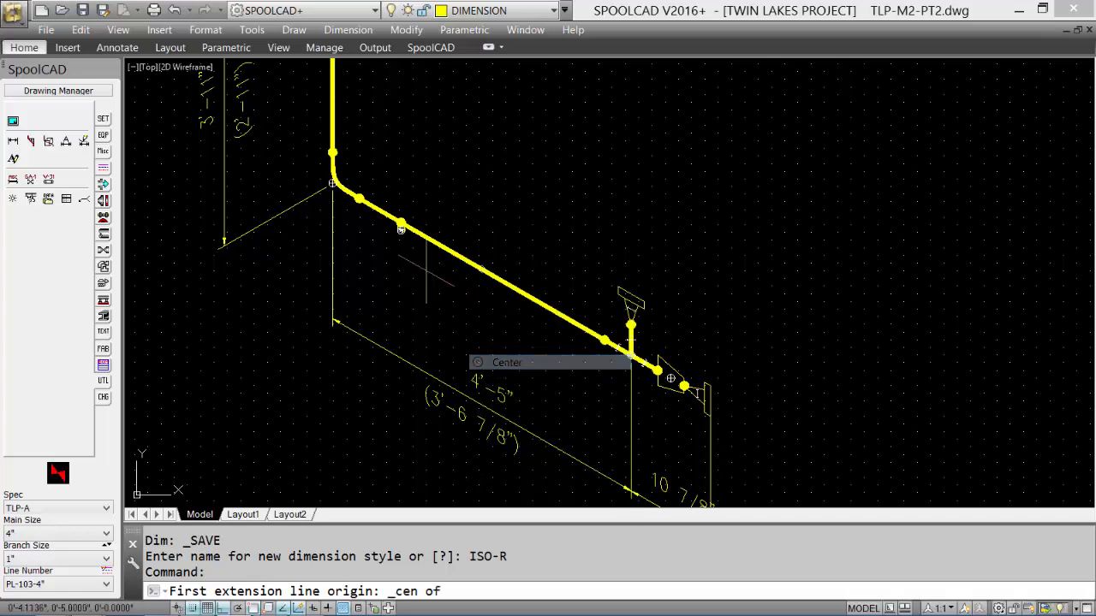
pyautogui.click(333, 184)
pyautogui.keyDown('shift'); pyautogui.rightClick(508, 175); pyautogui.keyUp('shift')
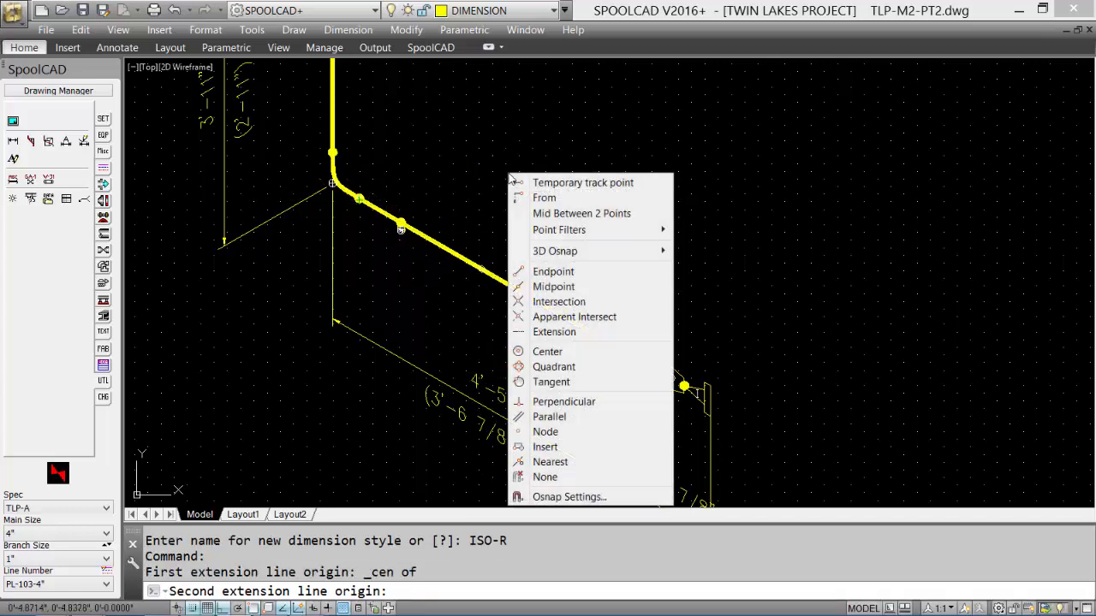
pyautogui.click(576, 349)
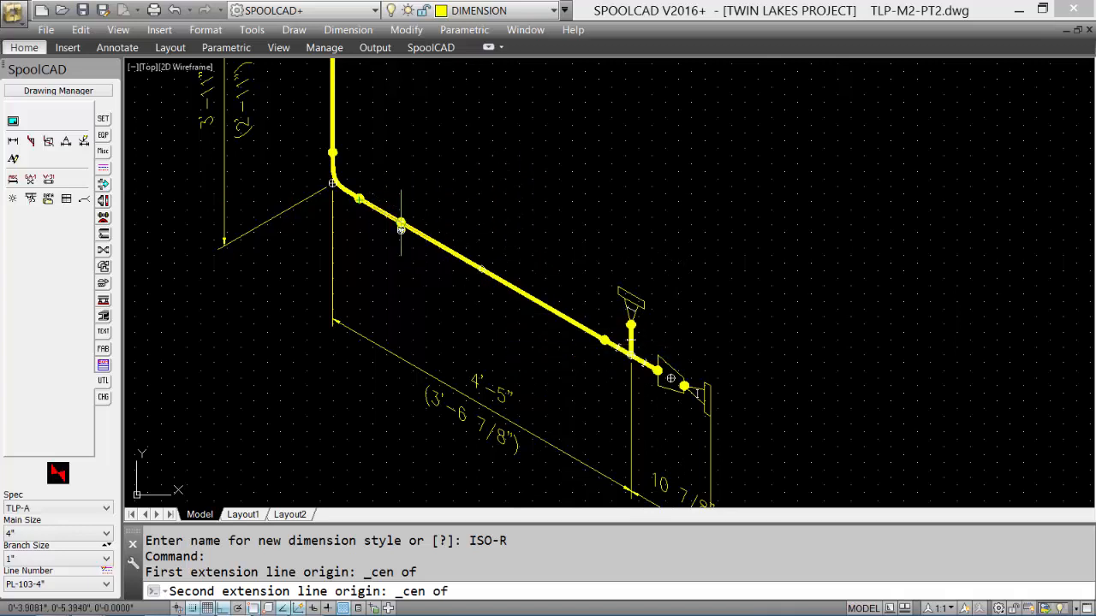
pyautogui.click(401, 228)
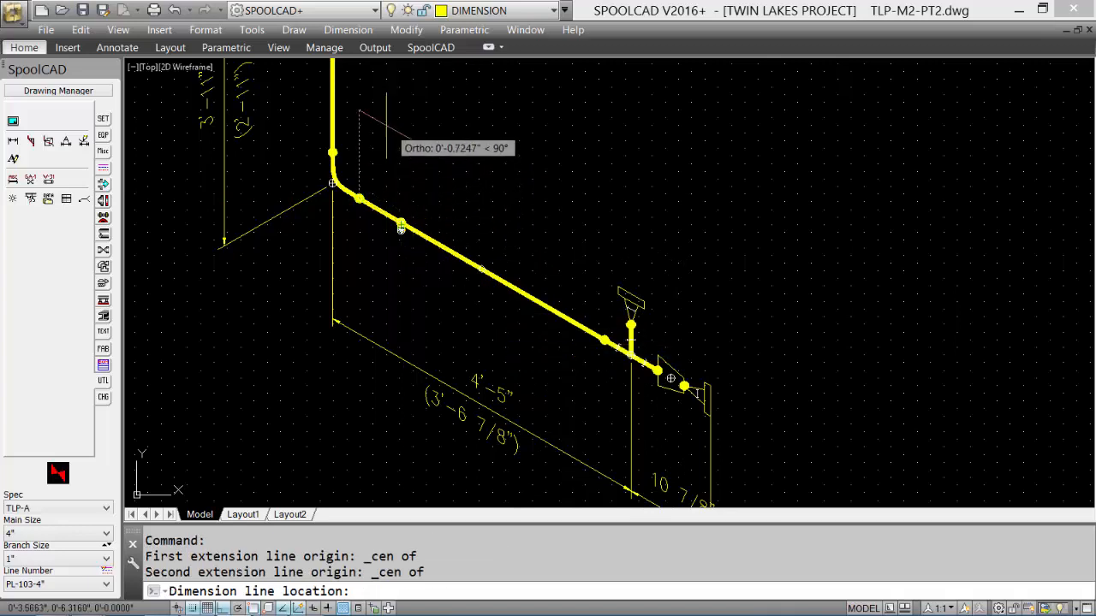
pyautogui.click(389, 136)
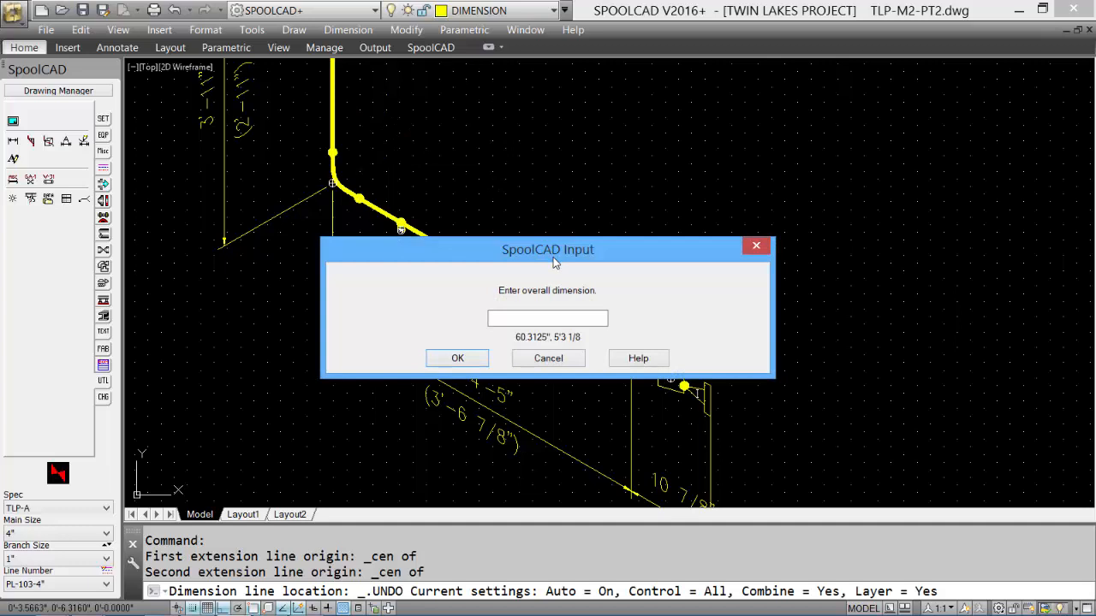
pyautogui.write('9')
pyautogui.press('Return')
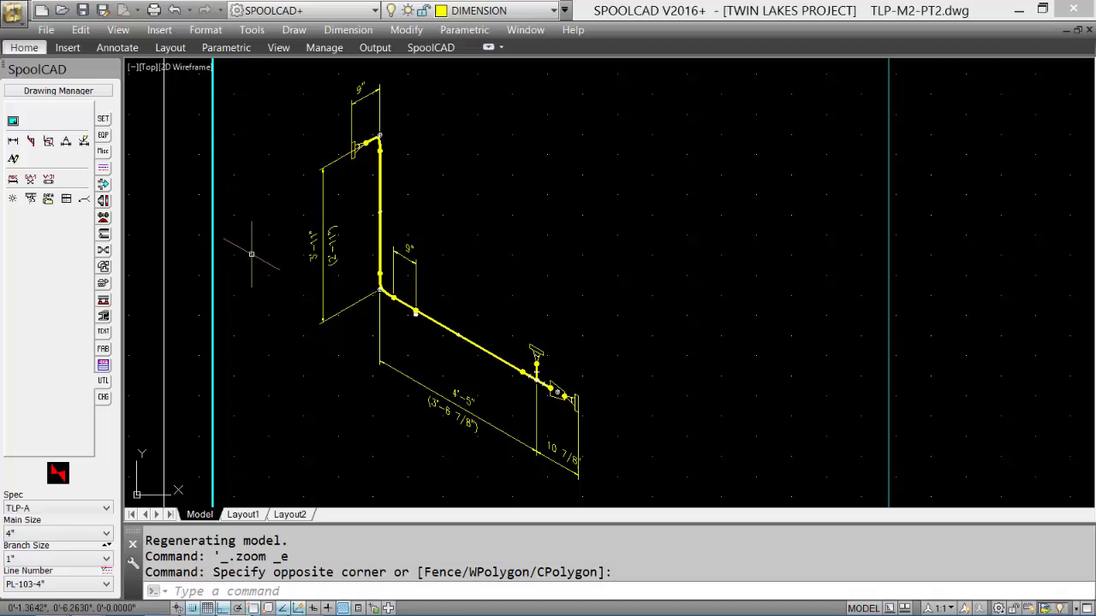
# Change the vertical pipe's length through its dimension text, entering 49 as the new dimension.
pyautogui.scroll(2, 317, 253)
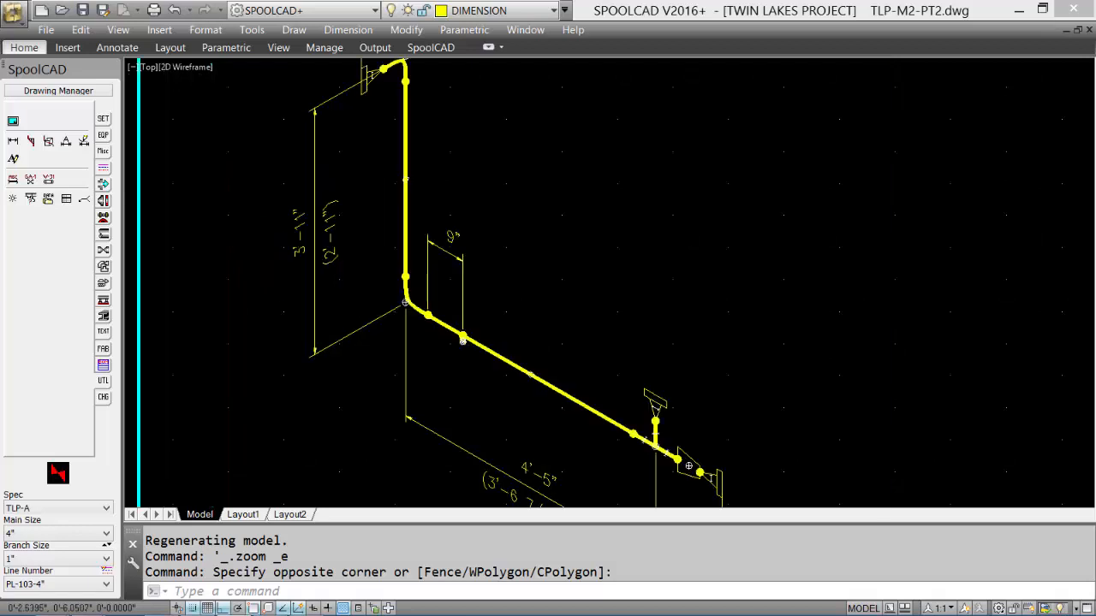
pyautogui.moveTo(361, 254); pyautogui.dragTo(451, 286, button='middle')
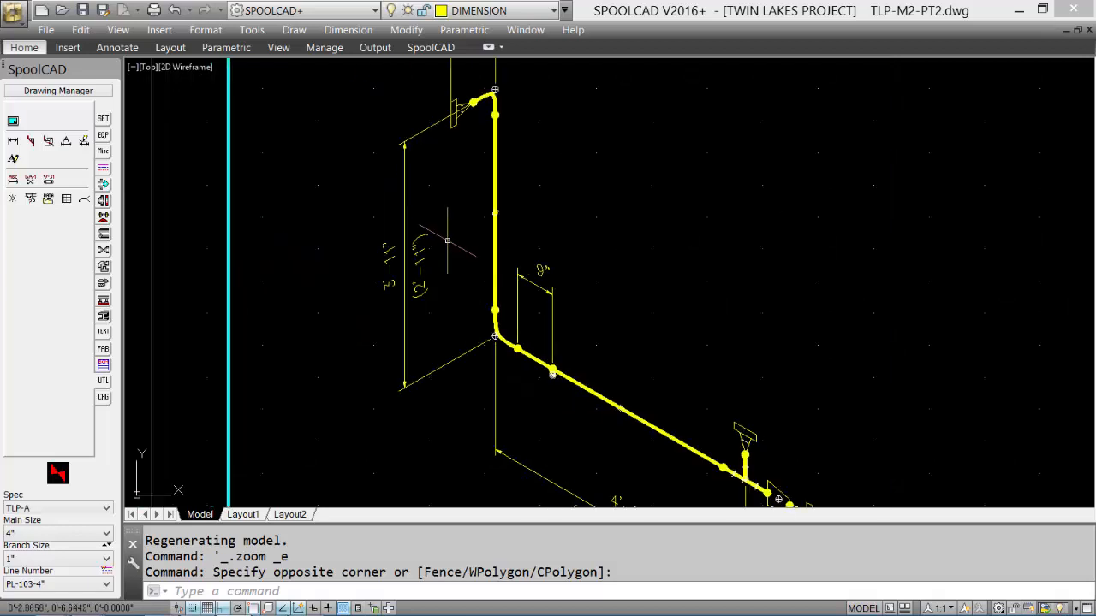
pyautogui.click(102, 366)
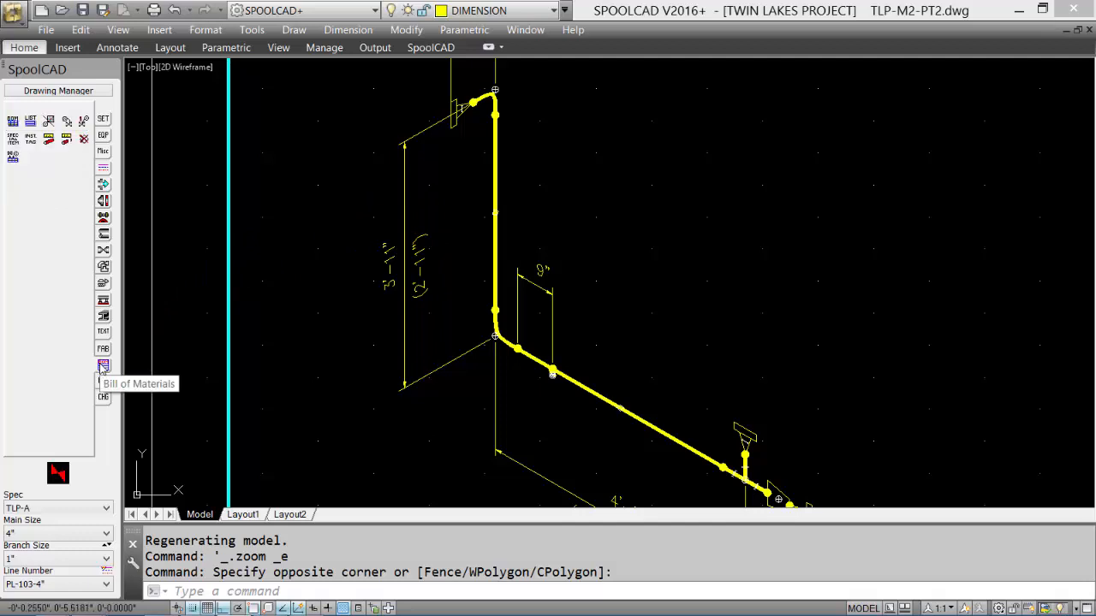
pyautogui.click(66, 140)
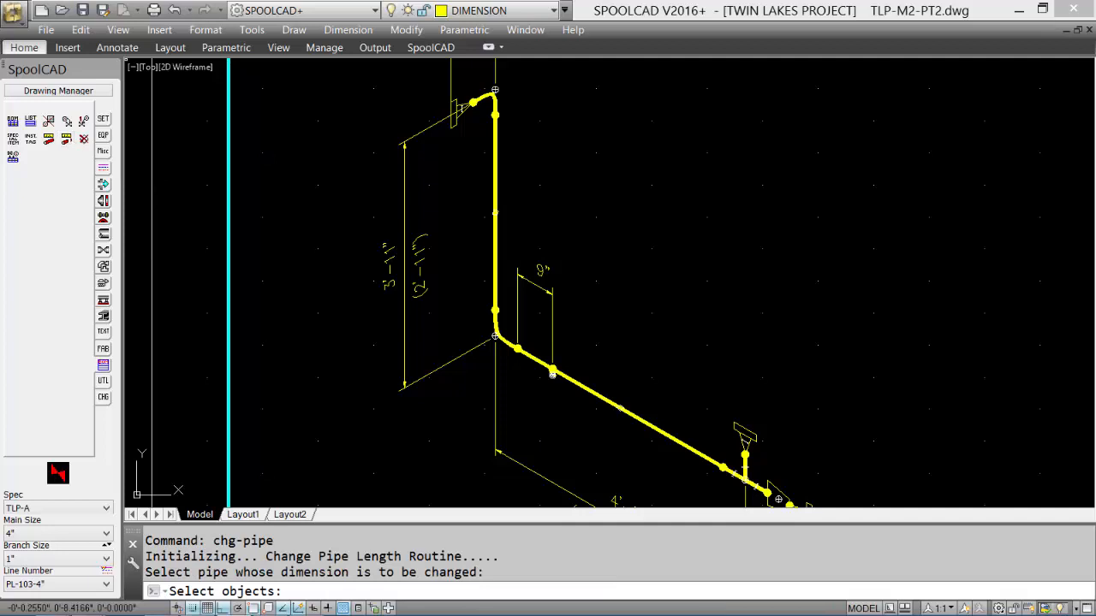
pyautogui.click(497, 211)
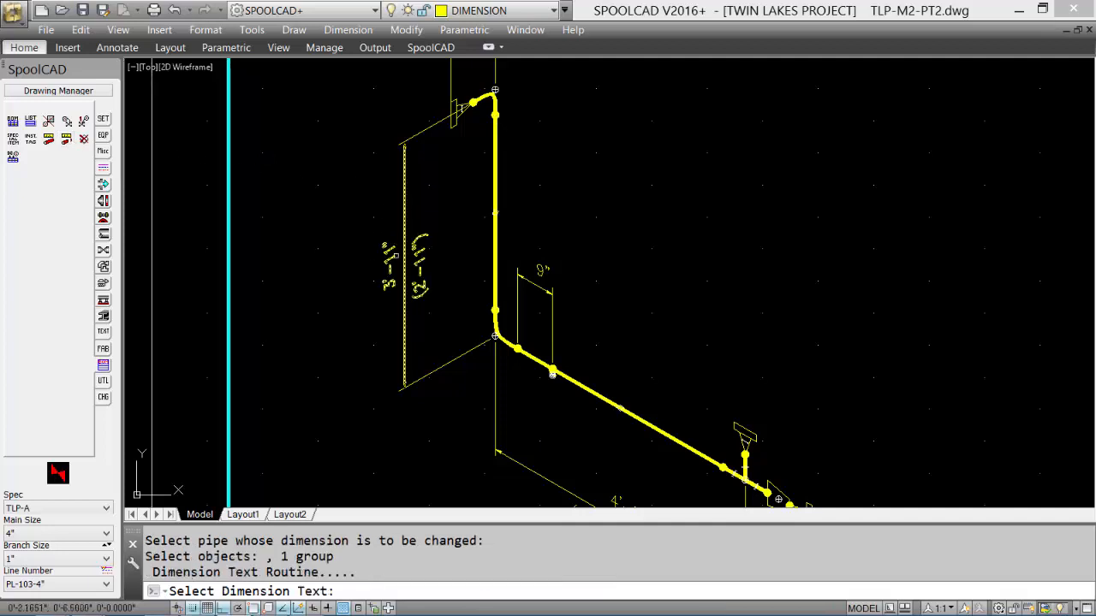
pyautogui.click(420, 266)
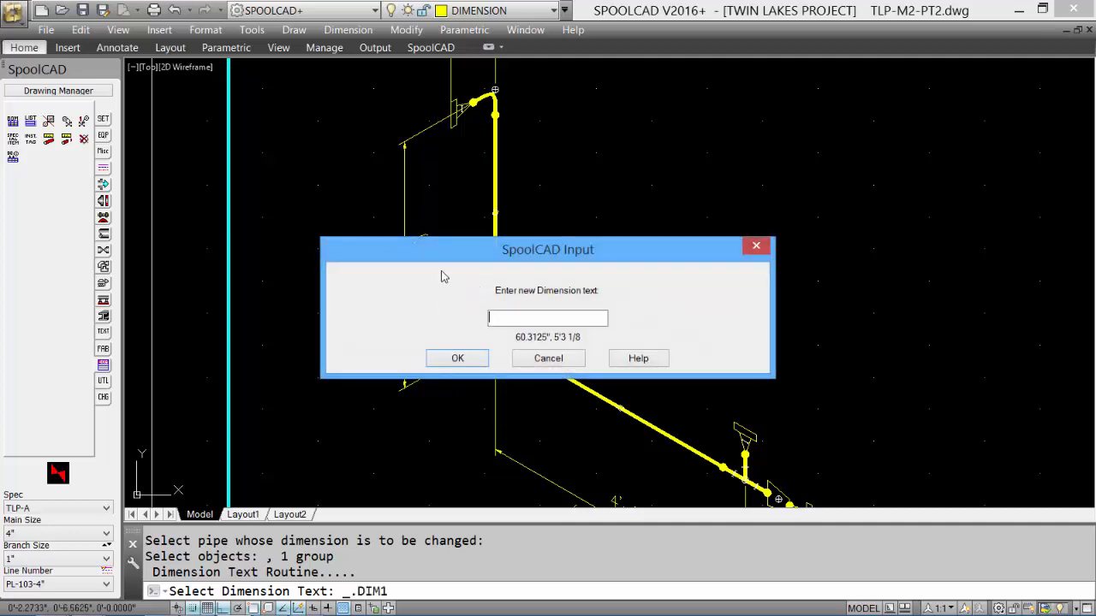
pyautogui.write('49')
pyautogui.press('Return')
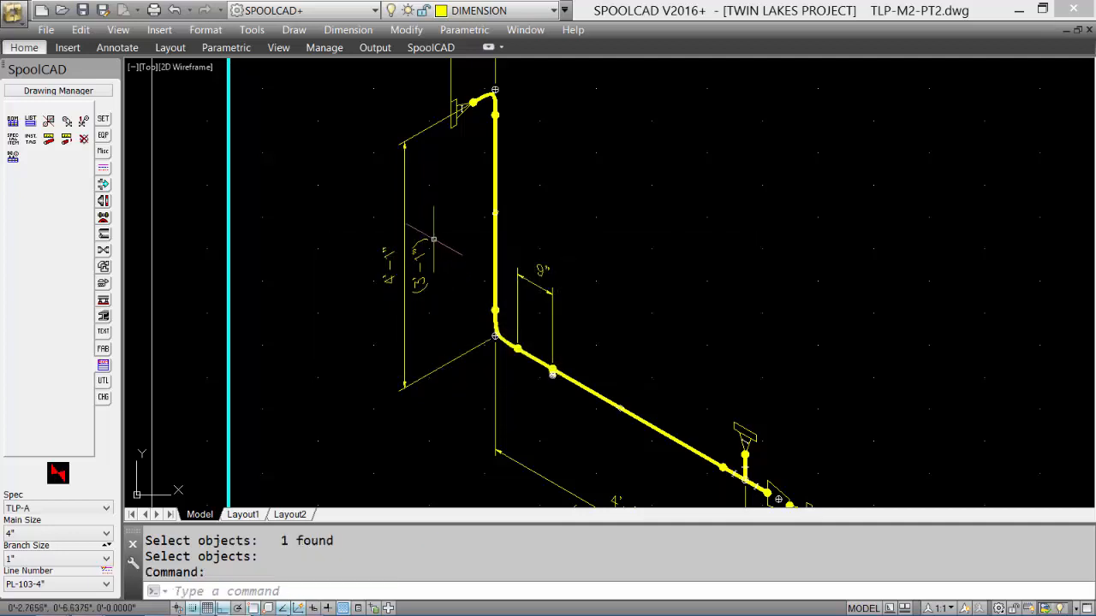